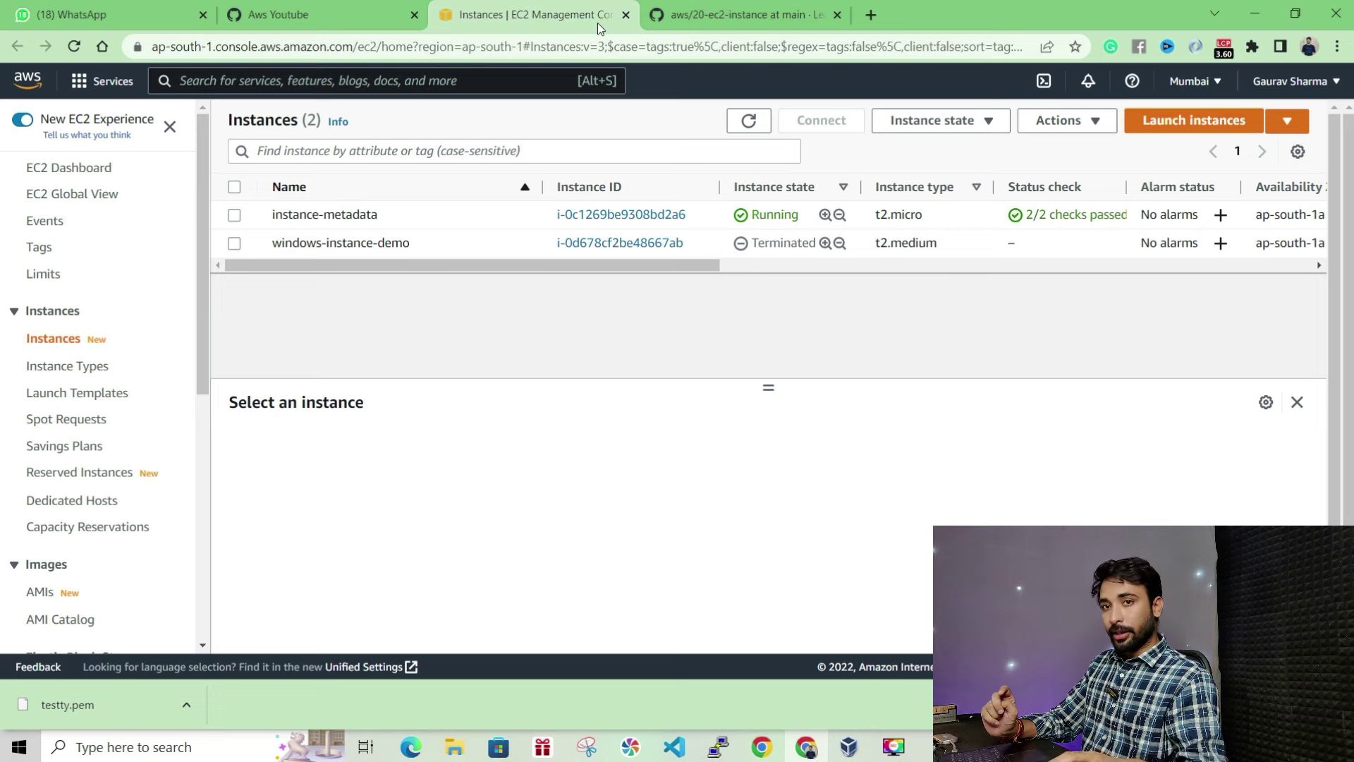
Allocate a new Elastic IP address from Amazon's pool of IPv4 addresses and clear the address filter on the list.
{"action": "scroll", "coordinate": [127, 377], "scroll_direction": "down", "scroll_amount": 7}
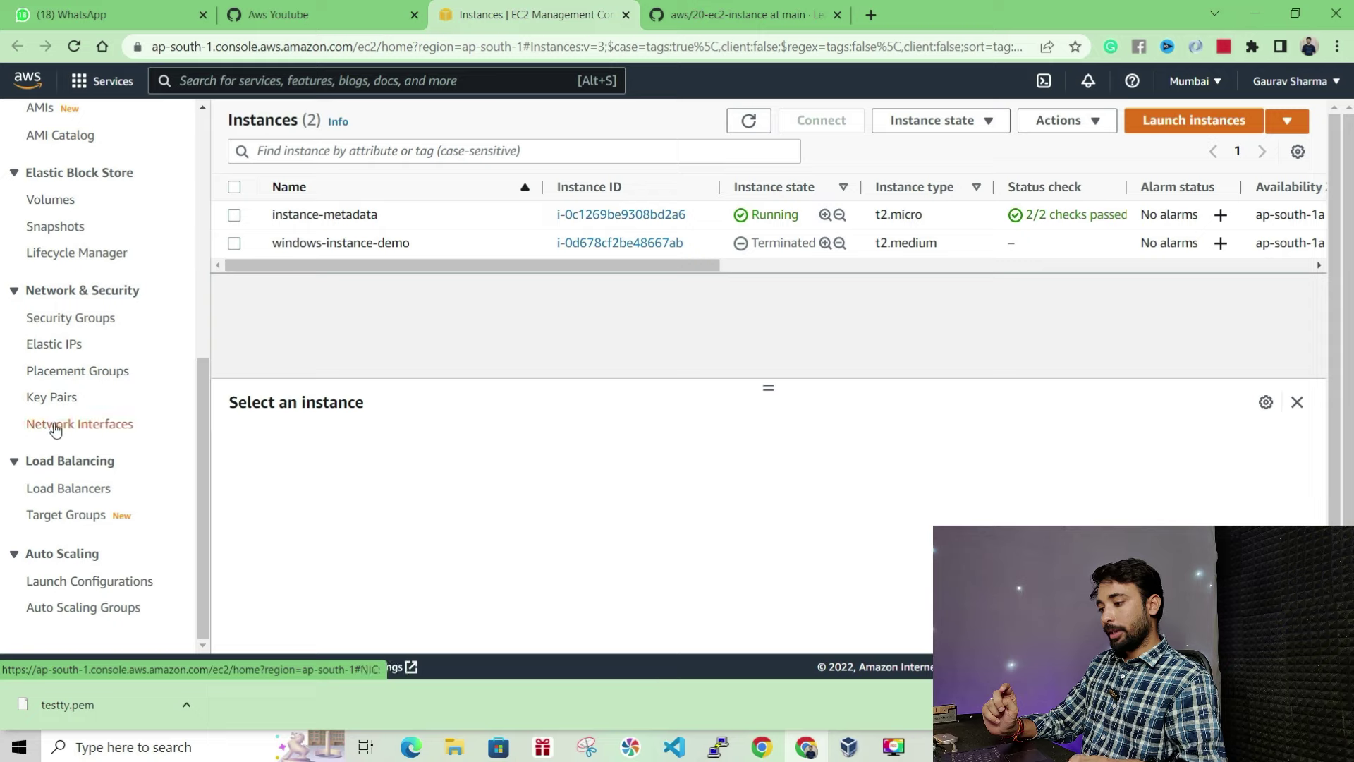
{"action": "left_click", "coordinate": [43, 344]}
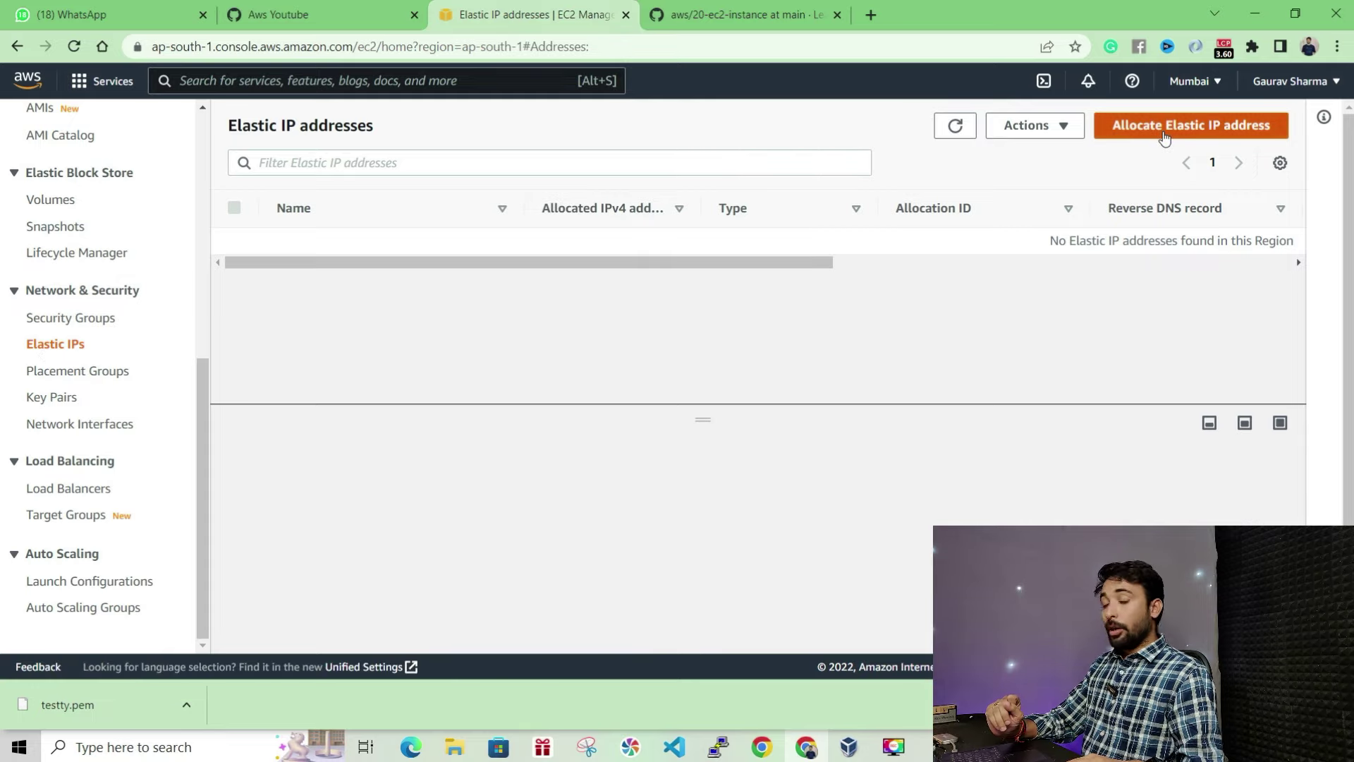
{"action": "left_click", "coordinate": [1165, 127]}
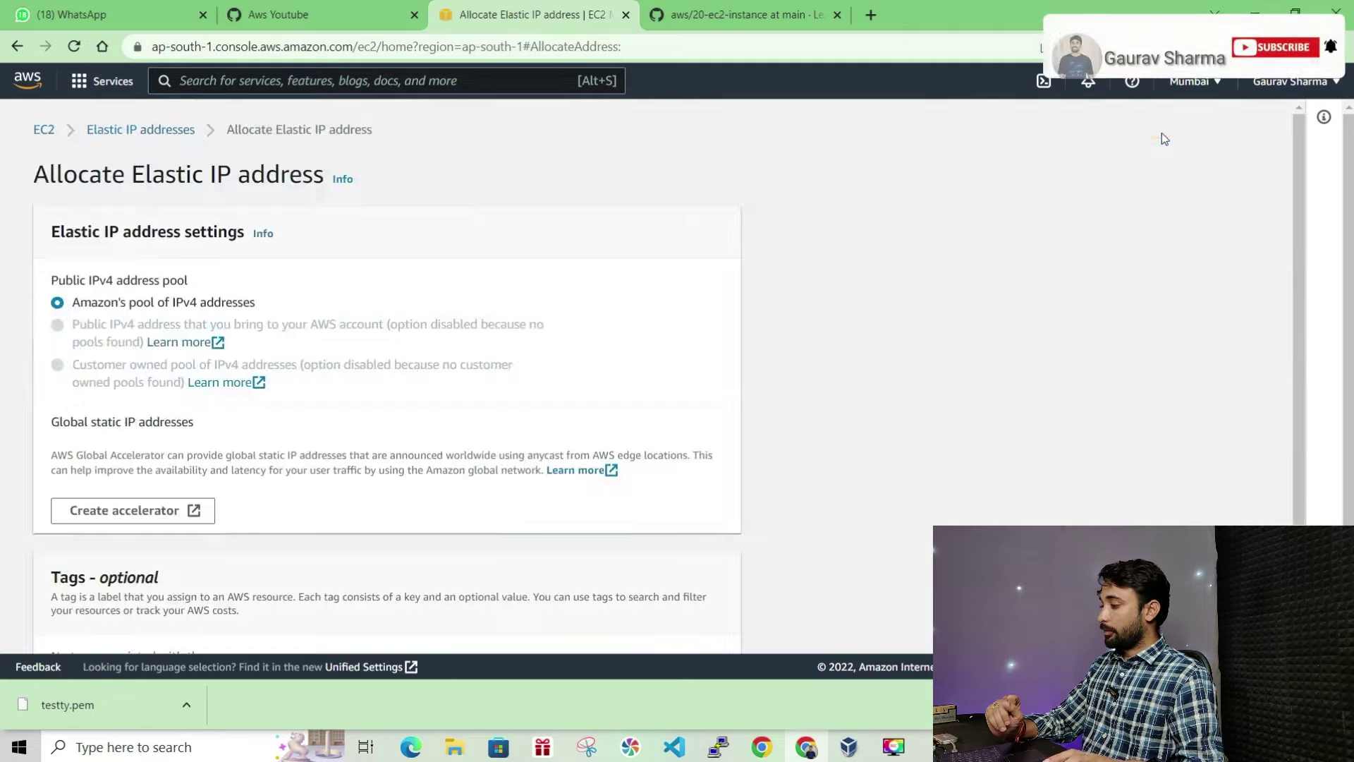
{"action": "scroll", "coordinate": [184, 366], "scroll_direction": "down", "scroll_amount": 2}
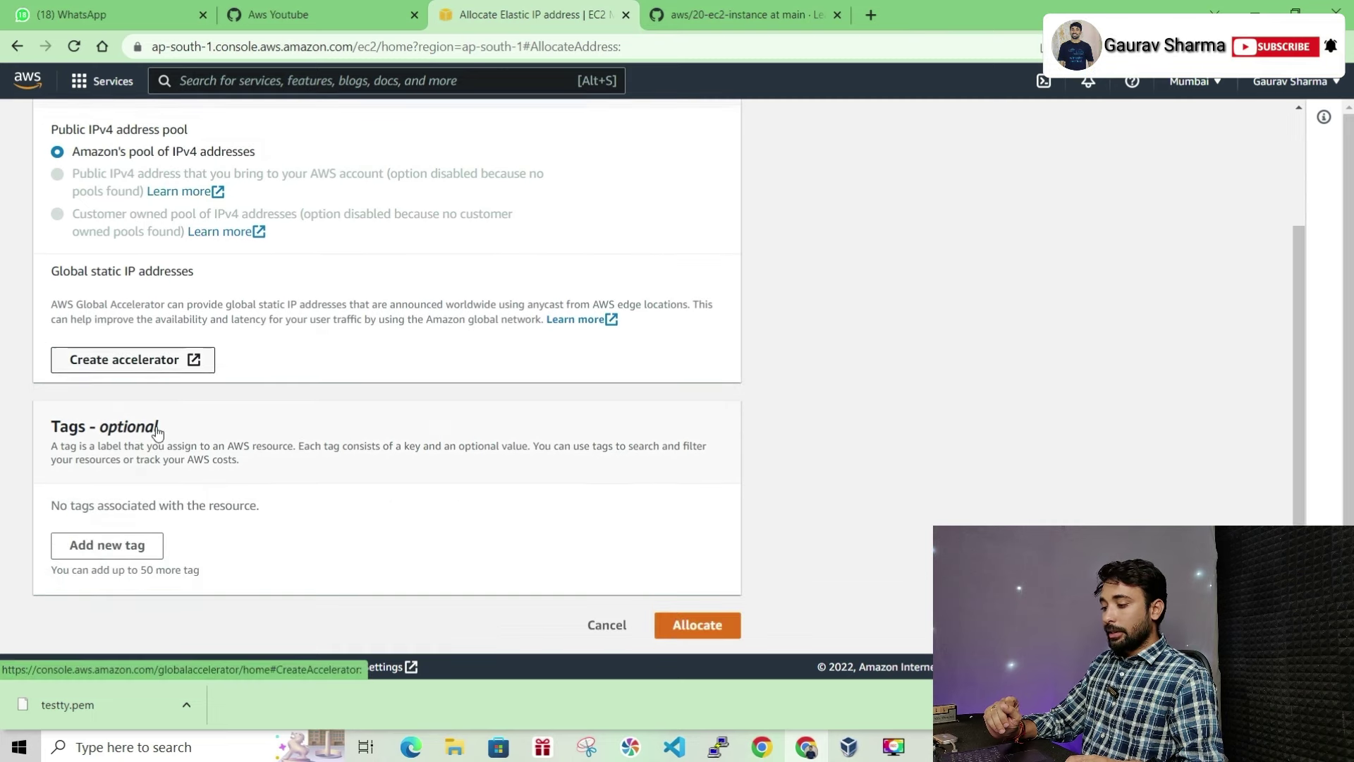
{"action": "left_click", "coordinate": [710, 629]}
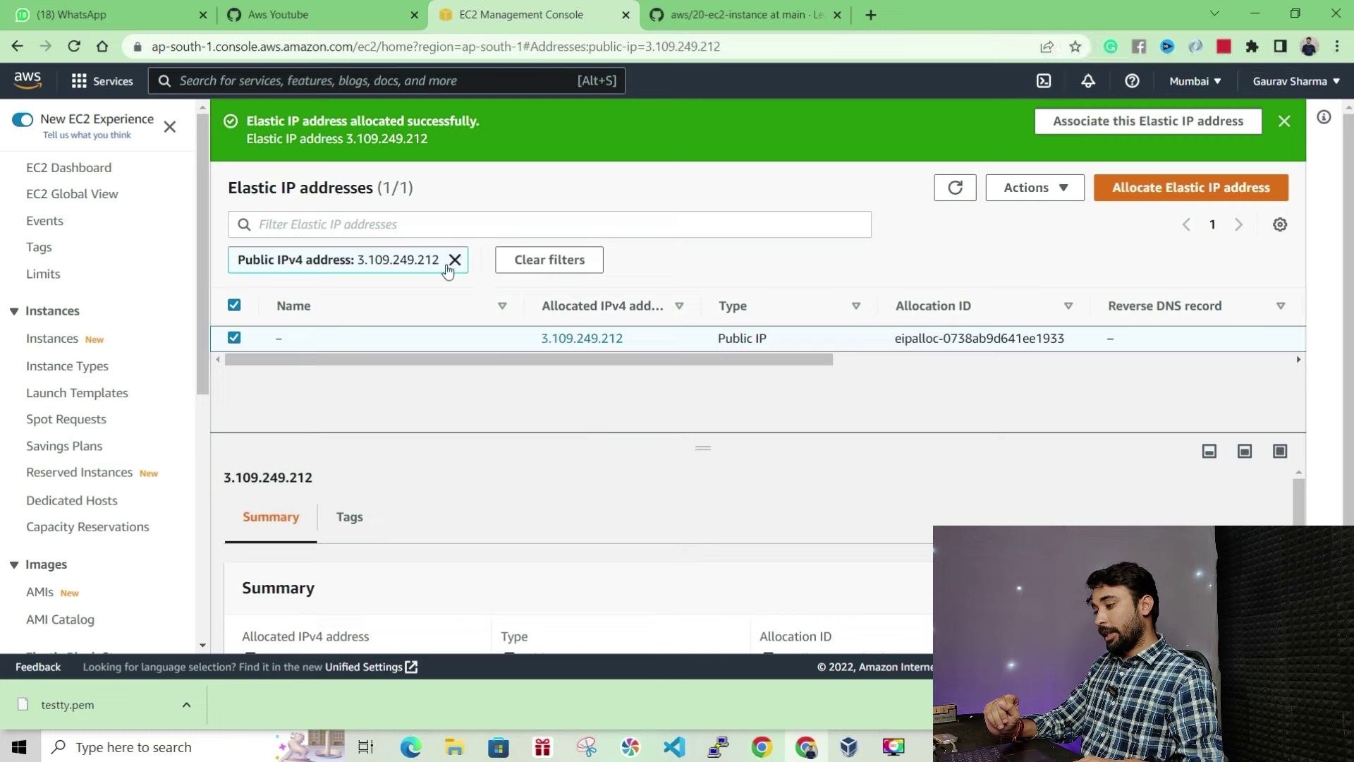
{"action": "left_click", "coordinate": [455, 259]}
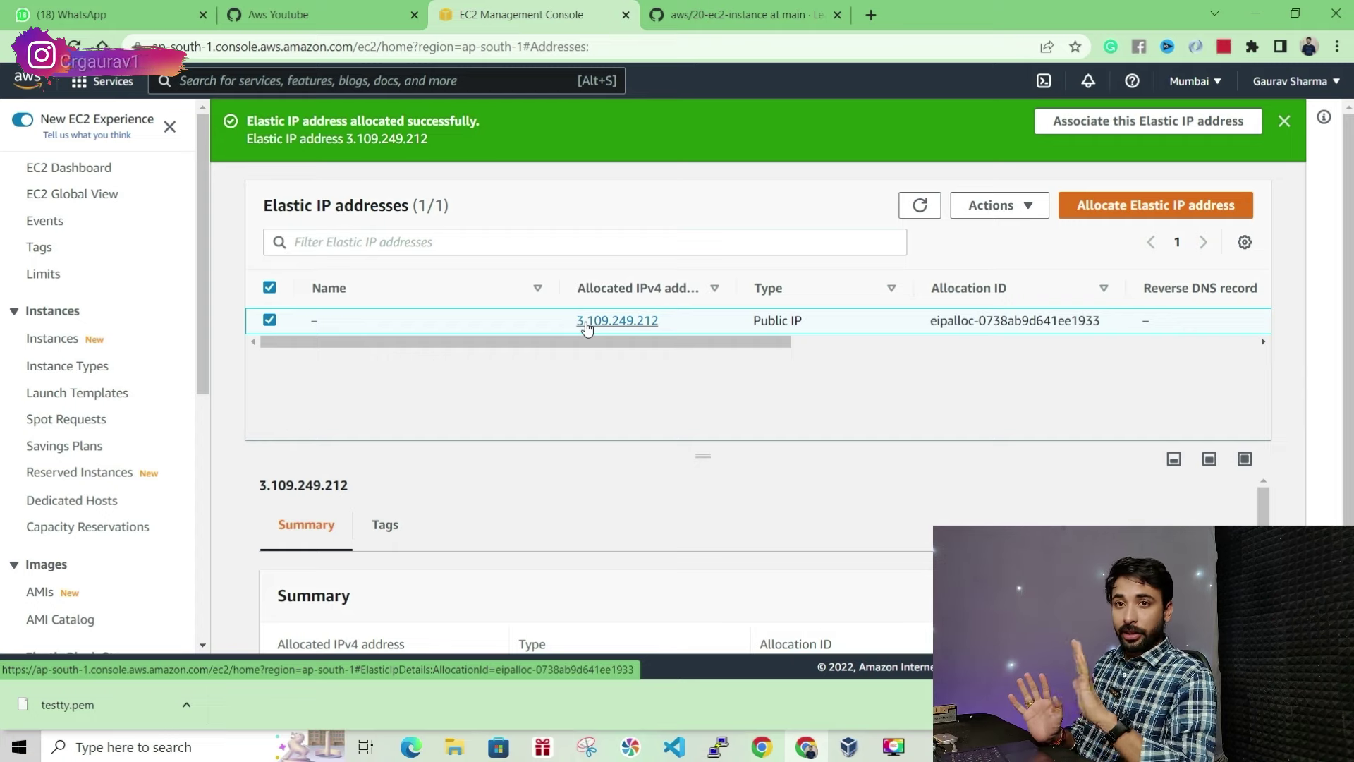
Name the newly allocated Elastic IP address mywebserverEIP.
{"action": "left_click_drag", "start_coordinate": [554, 330], "coordinate": [657, 336]}
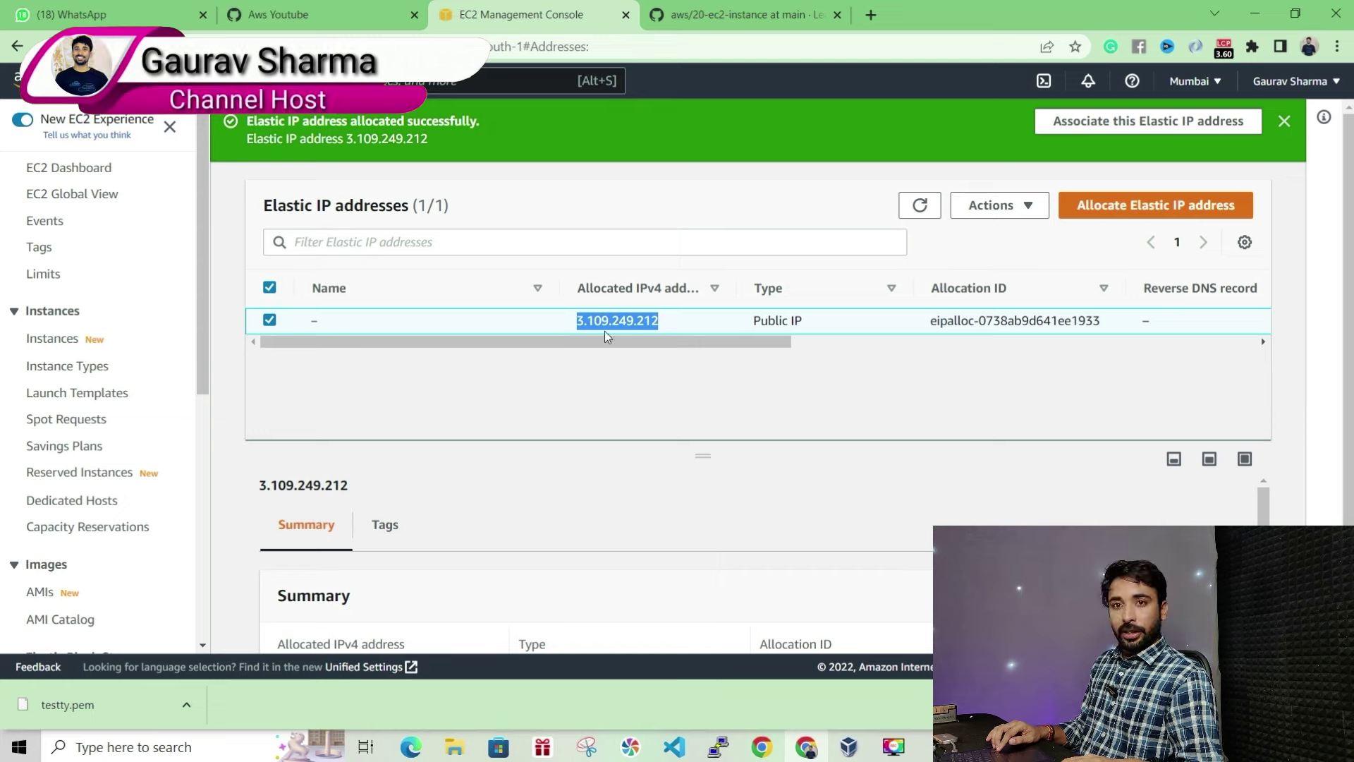
{"action": "left_click", "coordinate": [330, 321]}
{"action": "type", "text": "mywebserverEIP"}
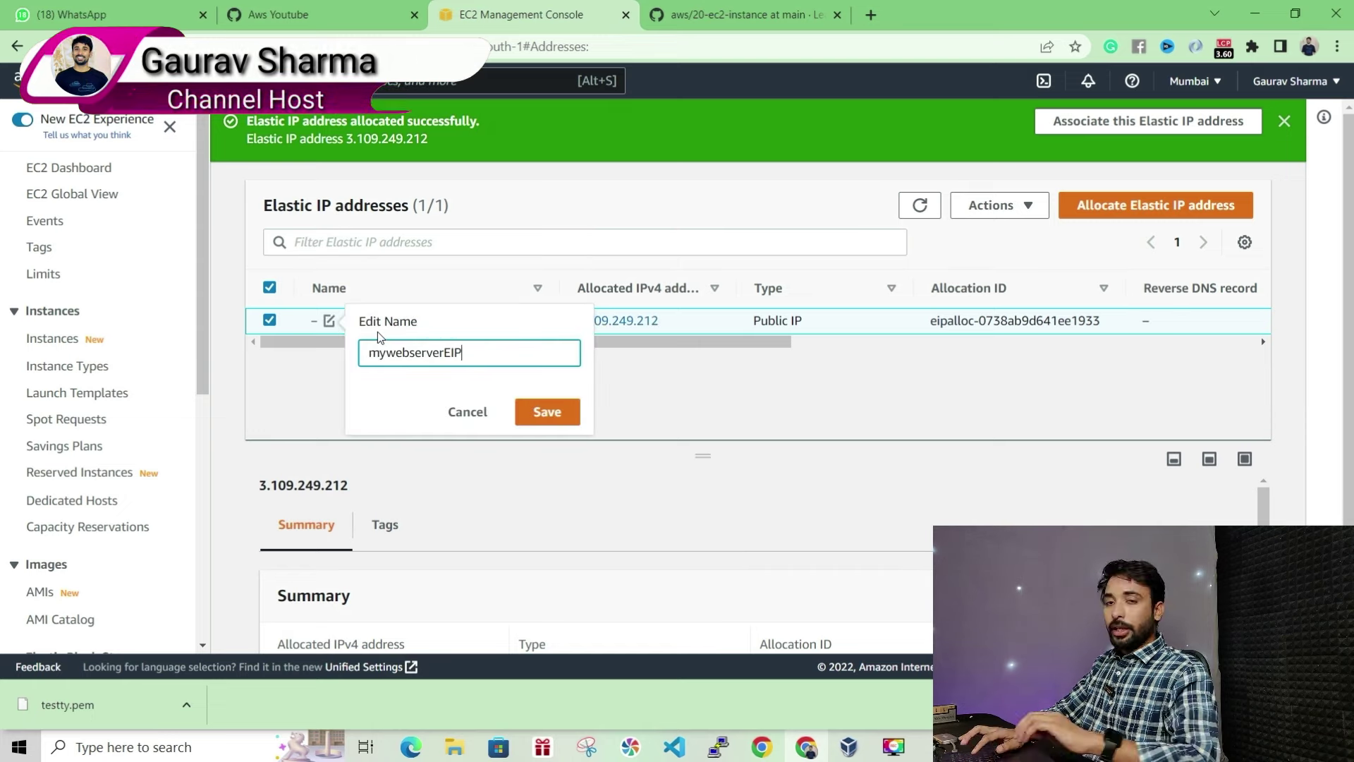
{"action": "key", "text": "Return"}
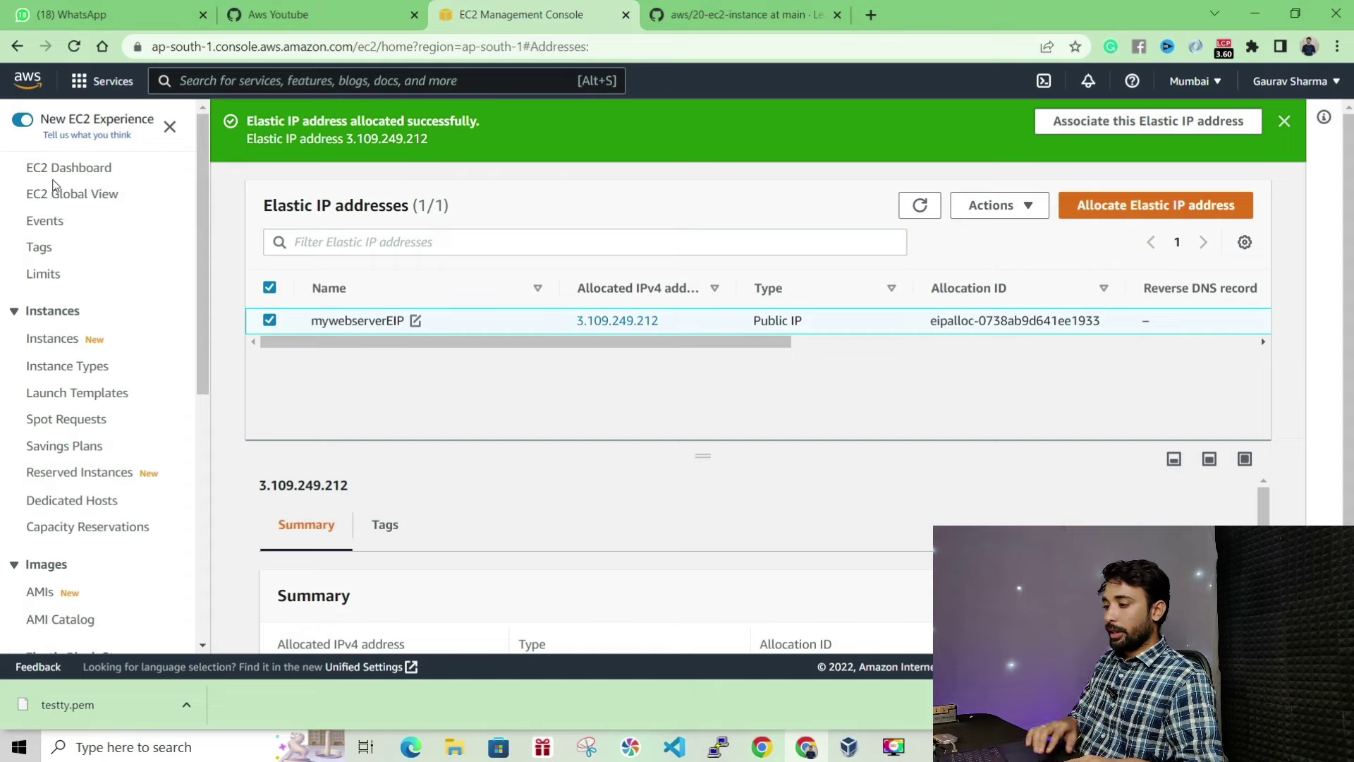
Open the EC2 dashboard in a separate tab and check the public IPv4 address of the running instance-metadata instance.
{"action": "middle_click", "coordinate": [58, 175]}
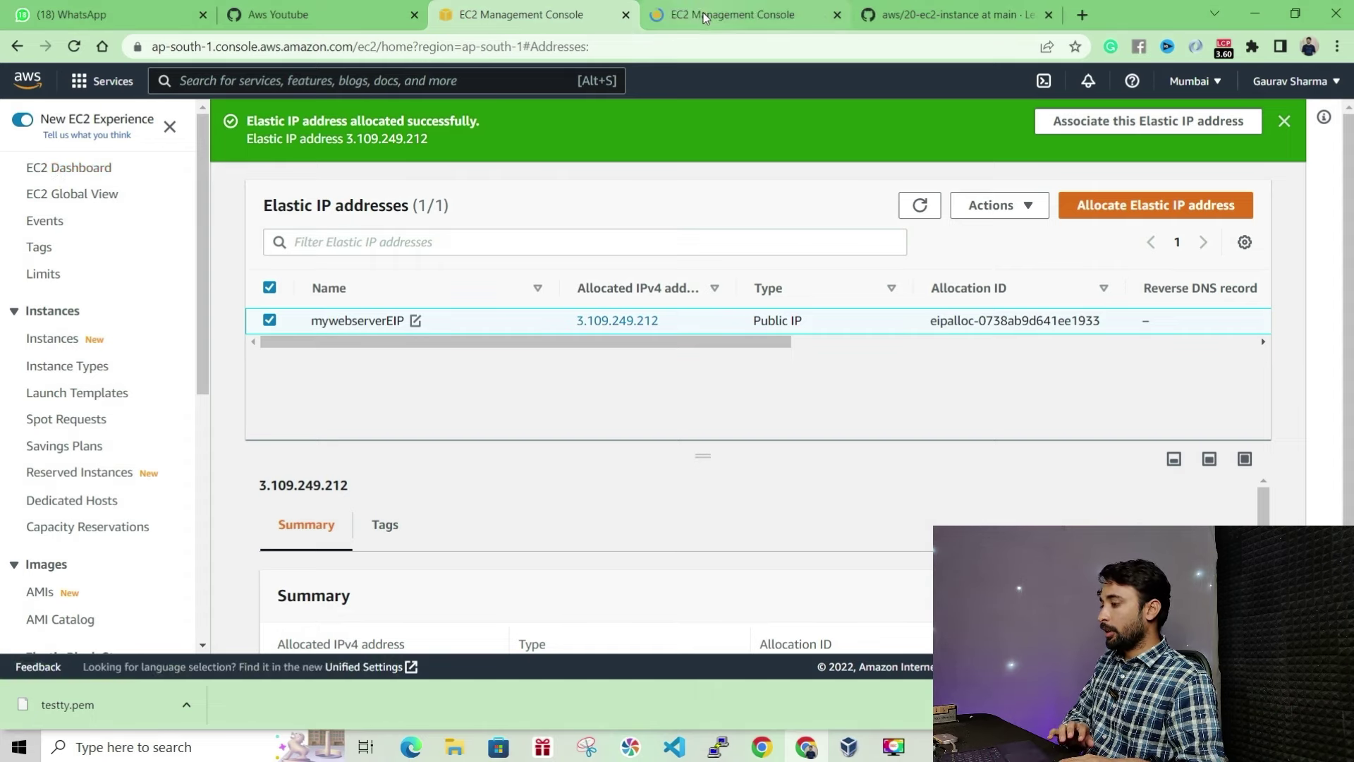
{"action": "left_click", "coordinate": [705, 15]}
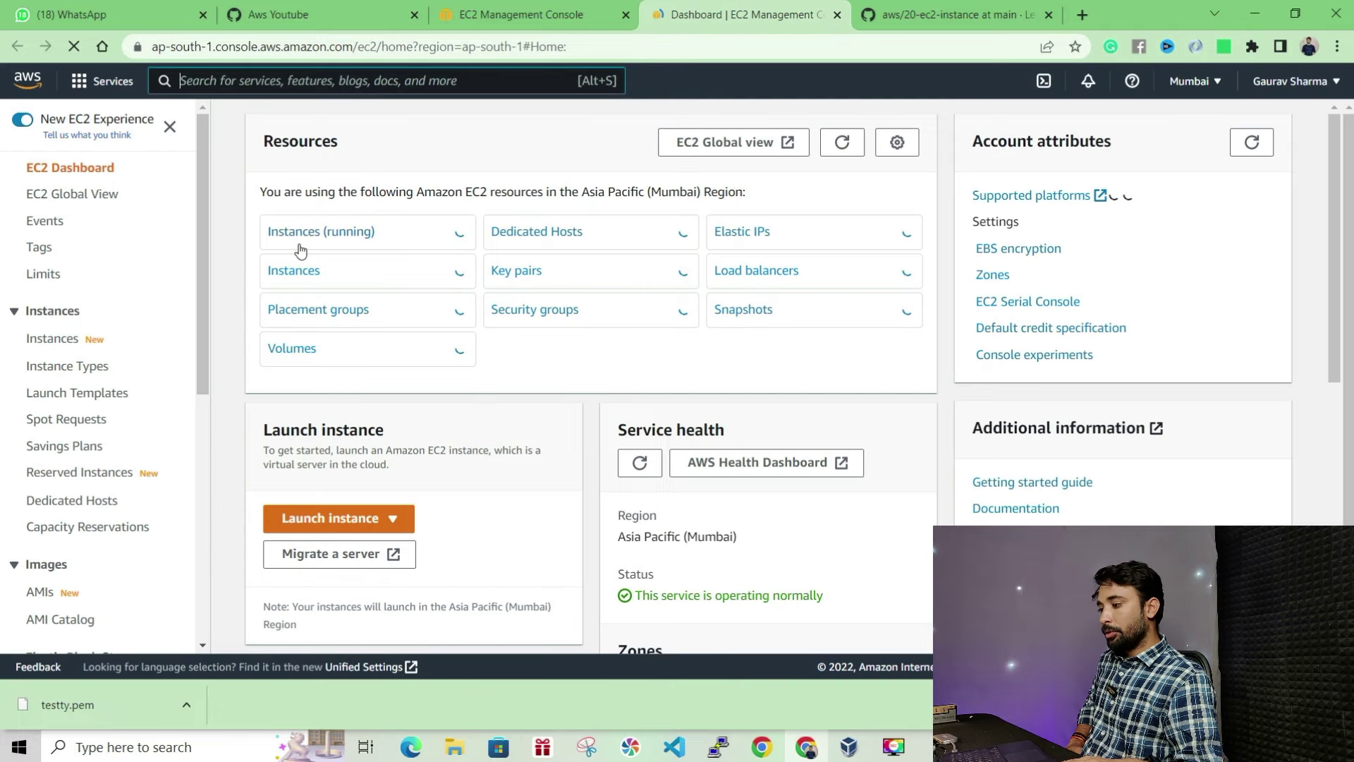
{"action": "left_click", "coordinate": [307, 242]}
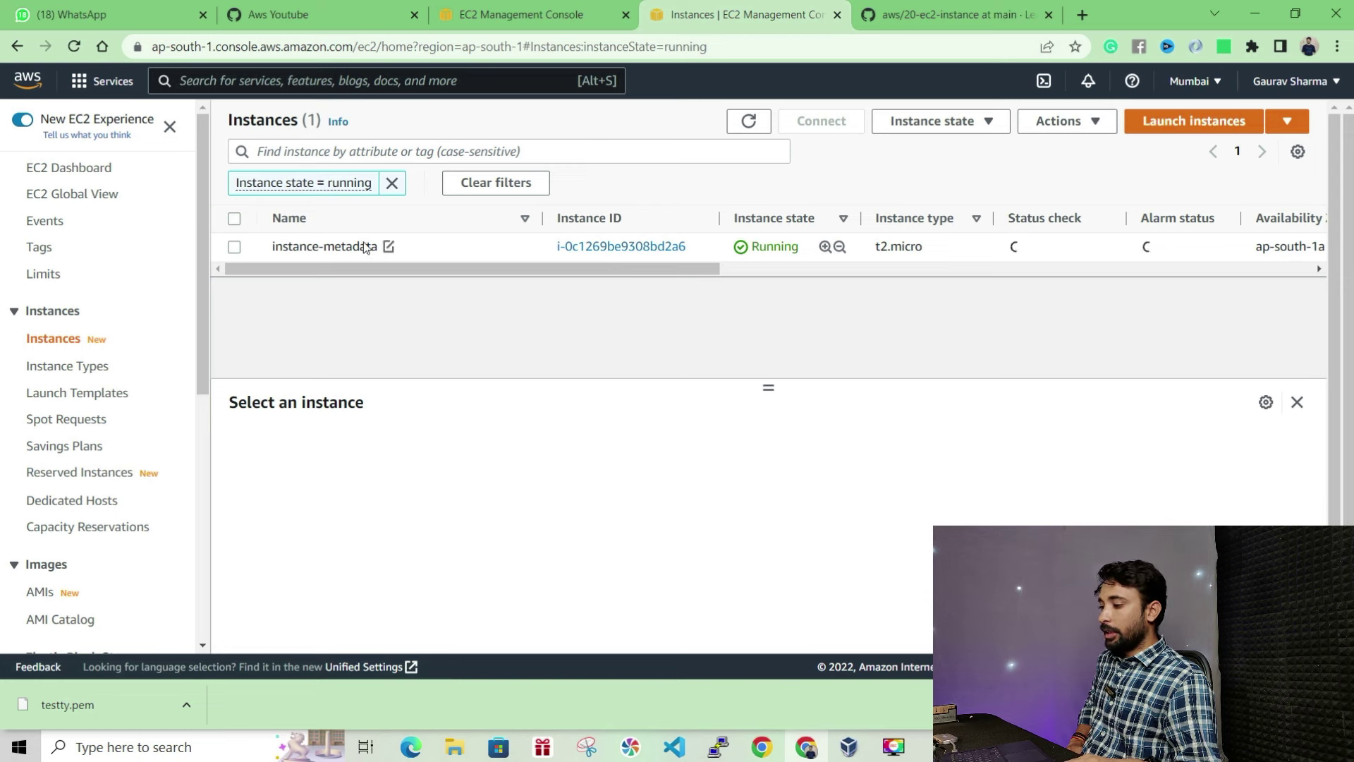
{"action": "left_click", "coordinate": [312, 246]}
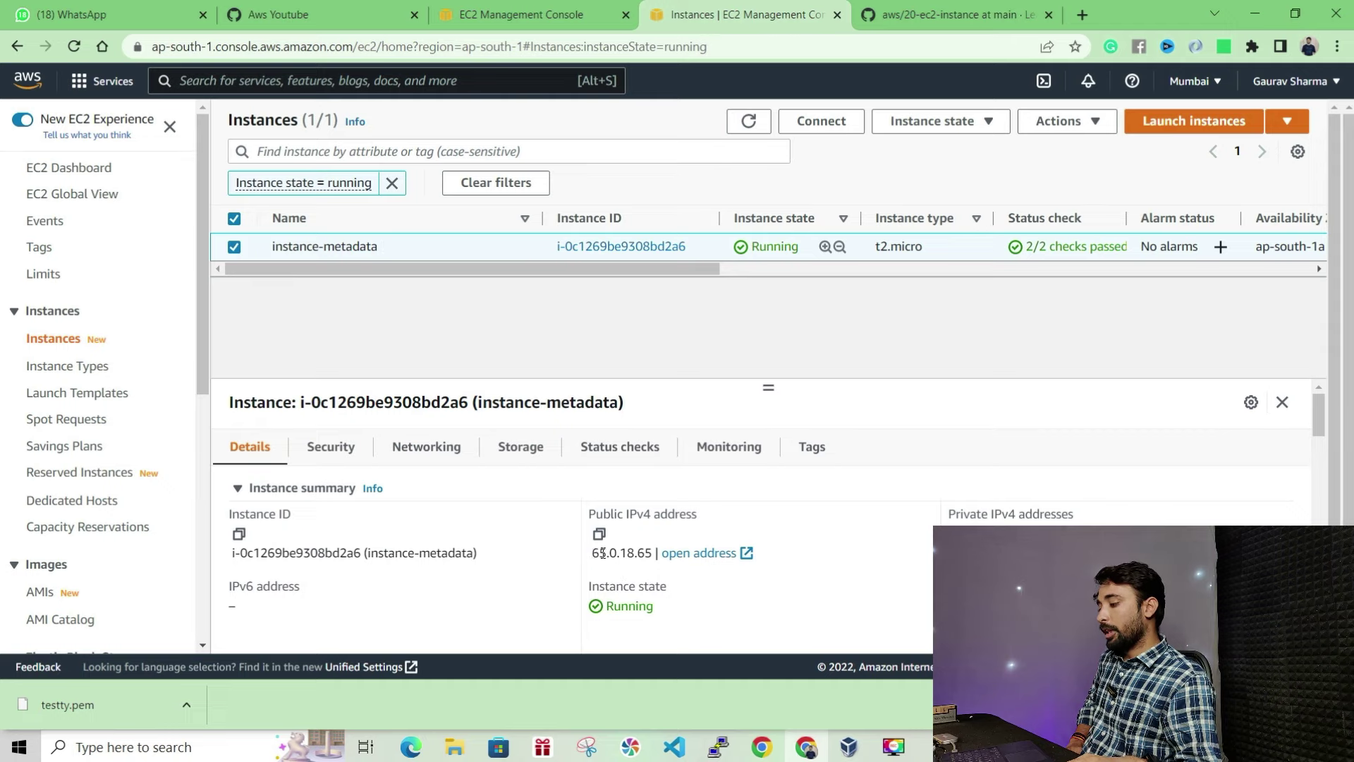
{"action": "left_click_drag", "start_coordinate": [593, 553], "coordinate": [657, 553]}
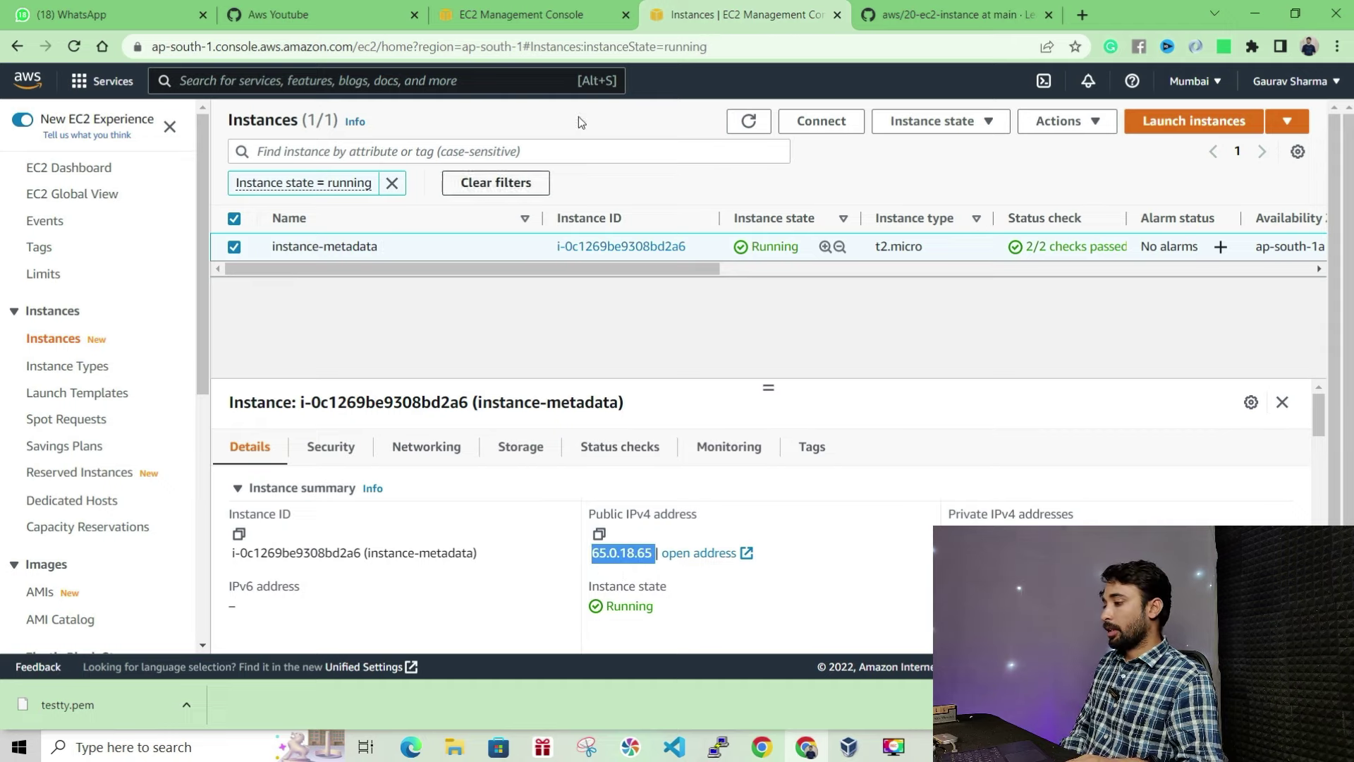
Associate the mywebserverEIP Elastic IP address with the running instance-metadata instance, leaving the private IP address unspecified.
{"action": "left_click", "coordinate": [543, 18]}
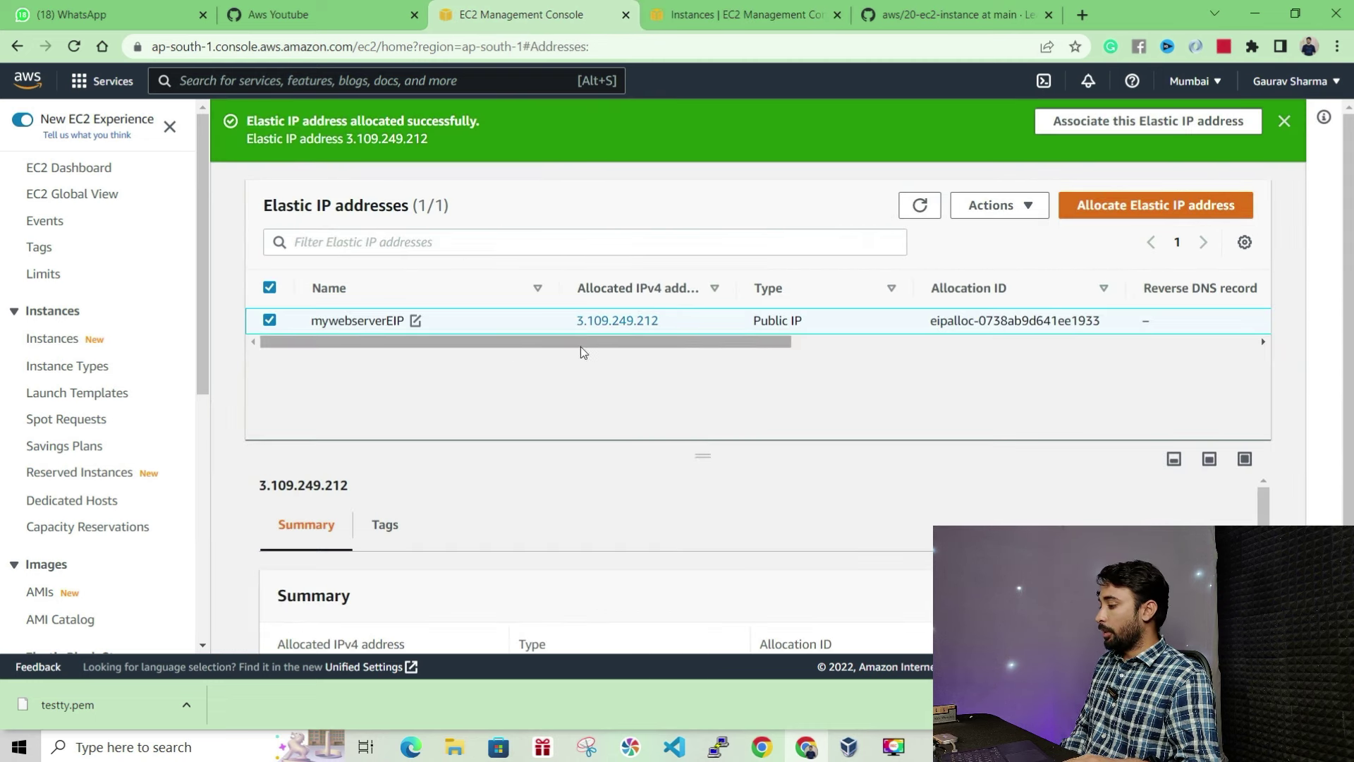
{"action": "left_click", "coordinate": [993, 208]}
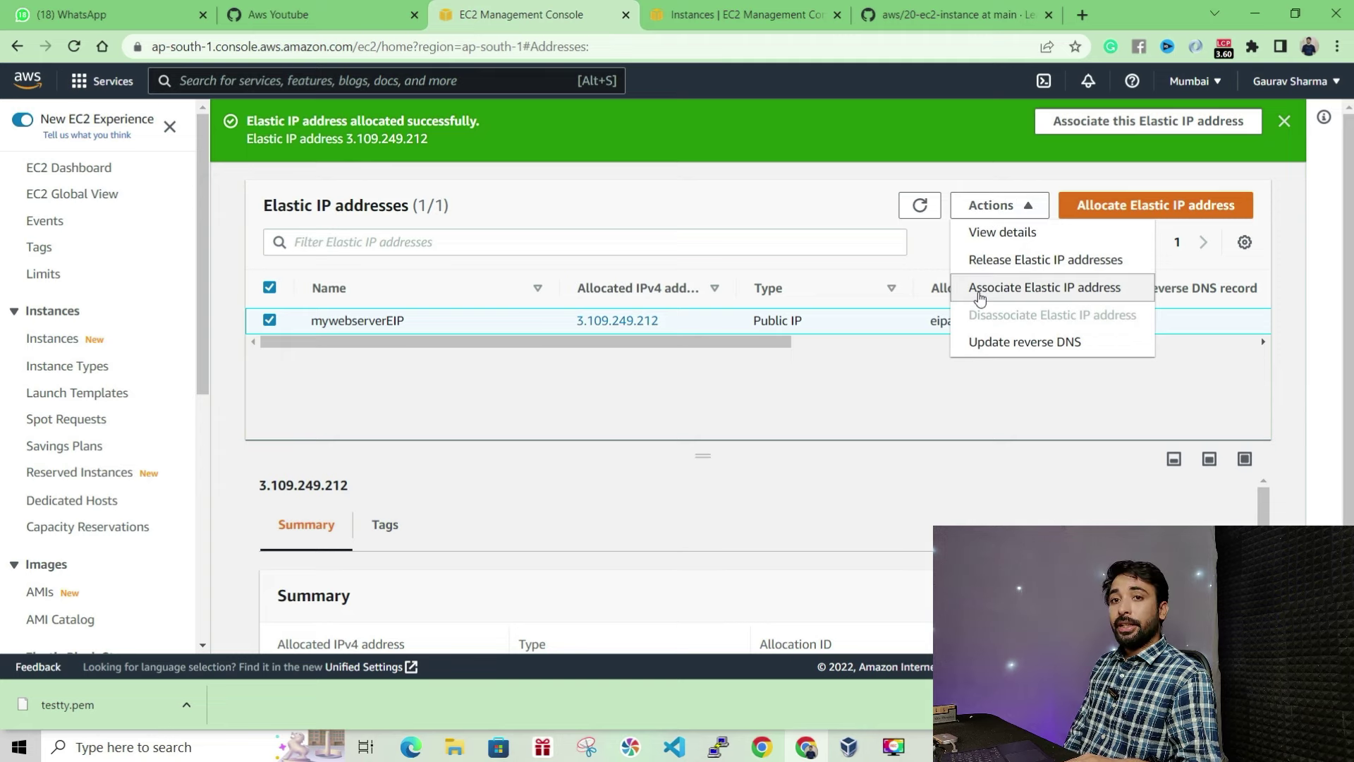
{"action": "left_click", "coordinate": [979, 290]}
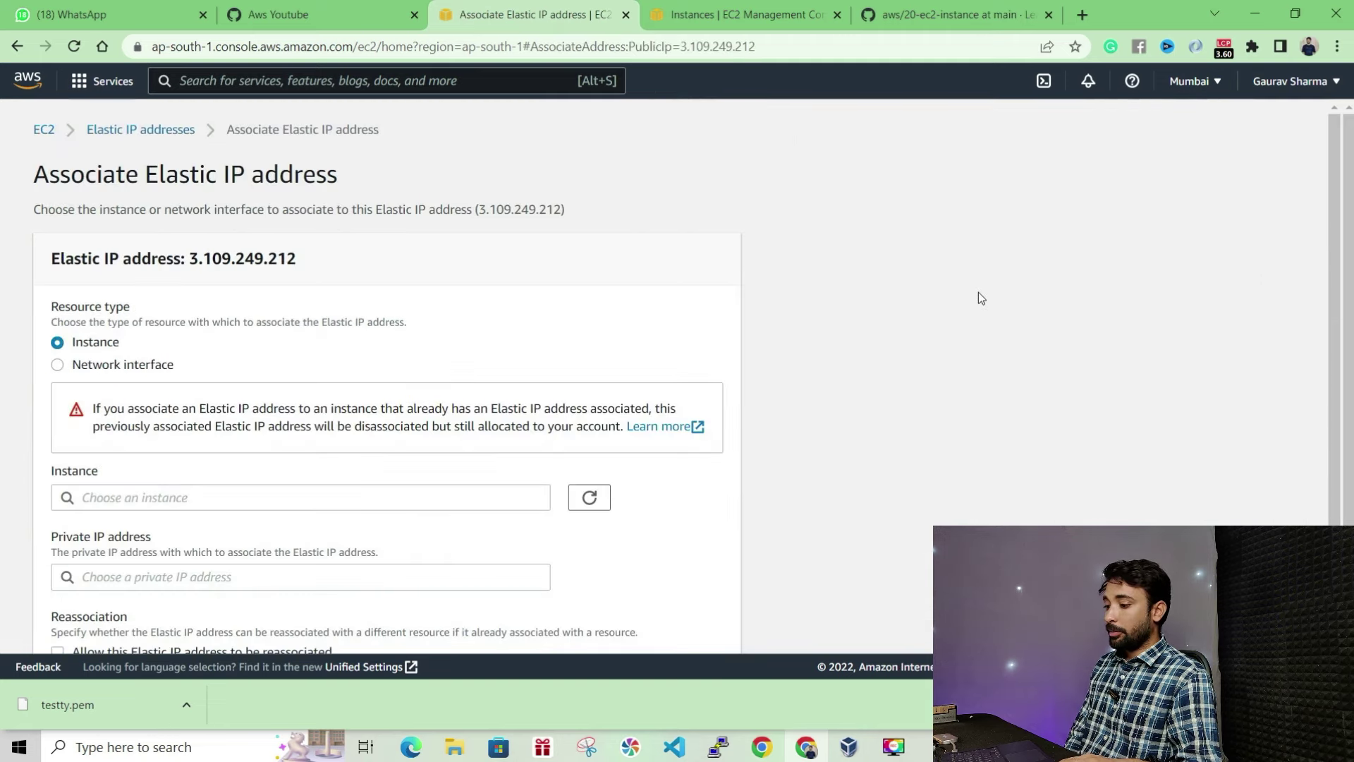
{"action": "scroll", "coordinate": [668, 309], "scroll_direction": "down", "scroll_amount": 1}
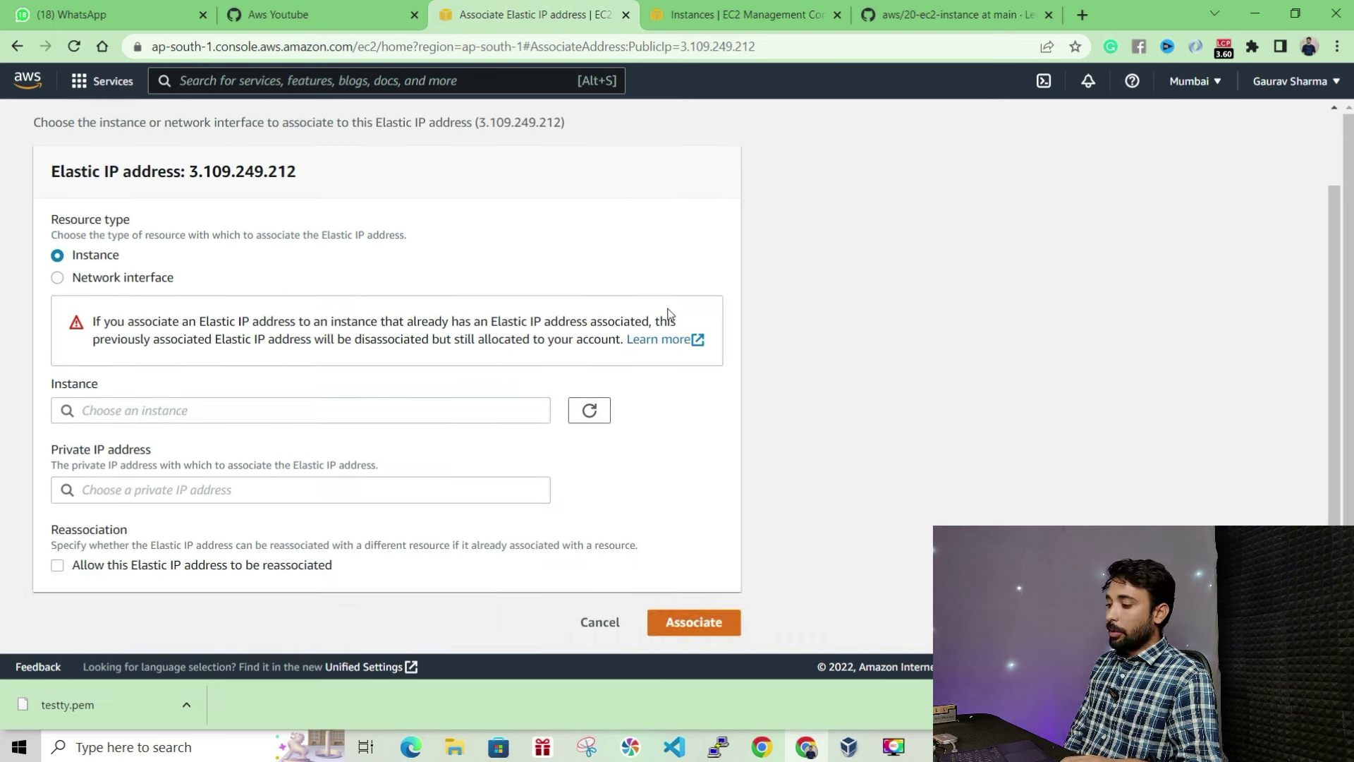
{"action": "left_click", "coordinate": [318, 420]}
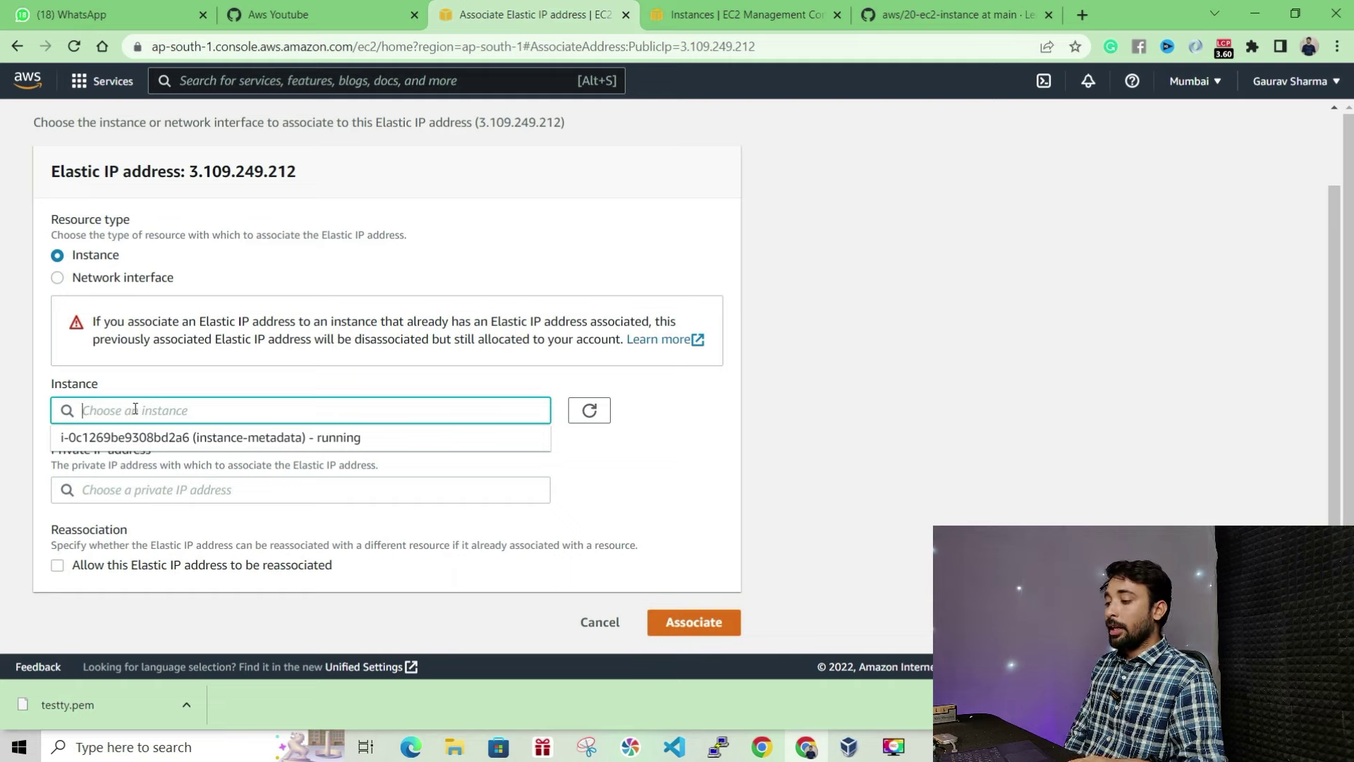
{"action": "left_click", "coordinate": [590, 417]}
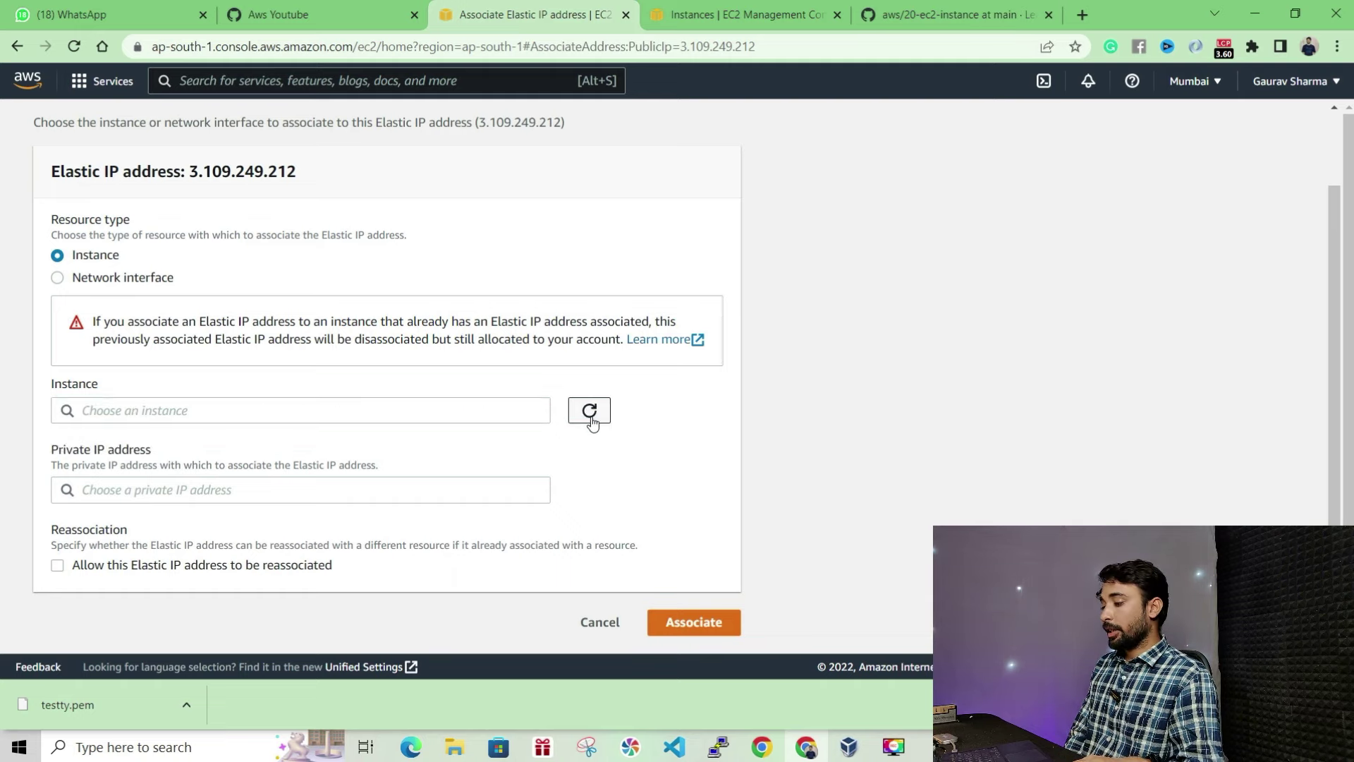
{"action": "left_click", "coordinate": [311, 412]}
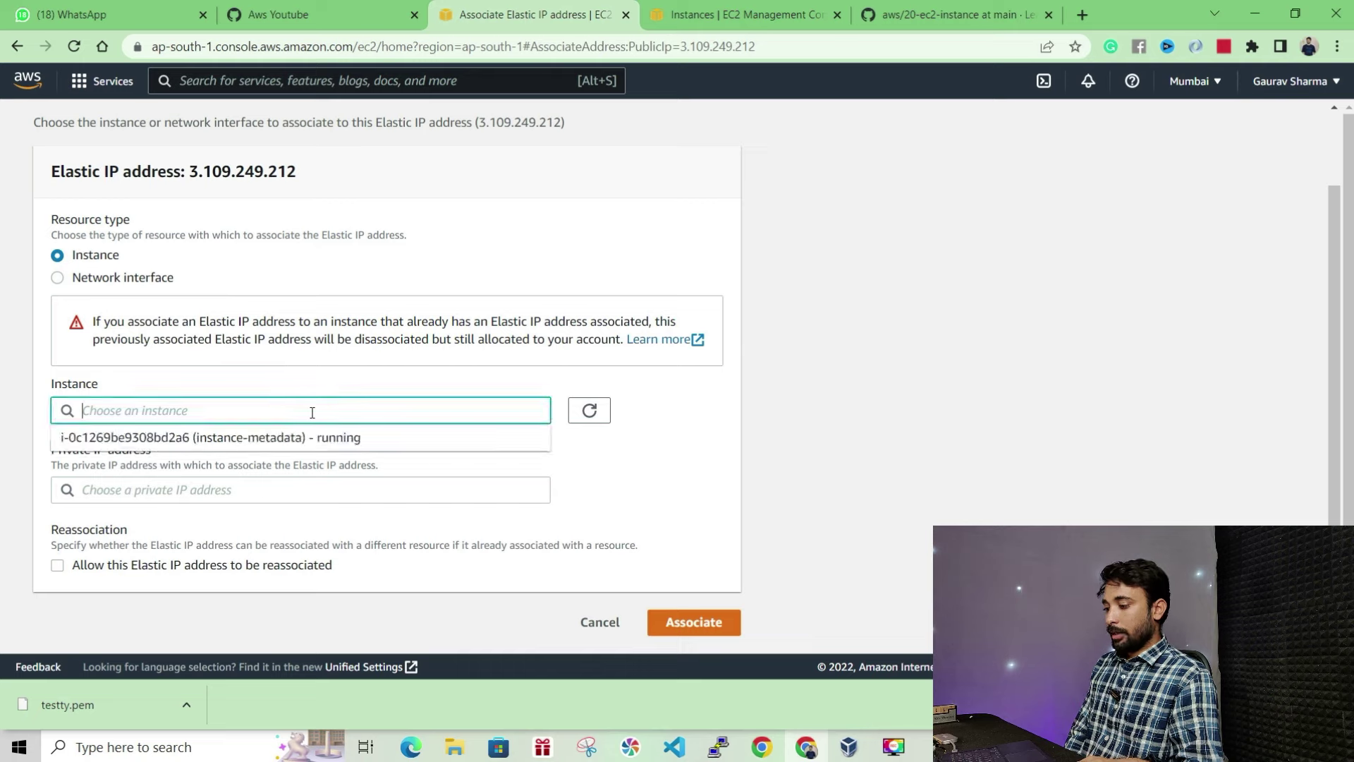
{"action": "left_click", "coordinate": [178, 438]}
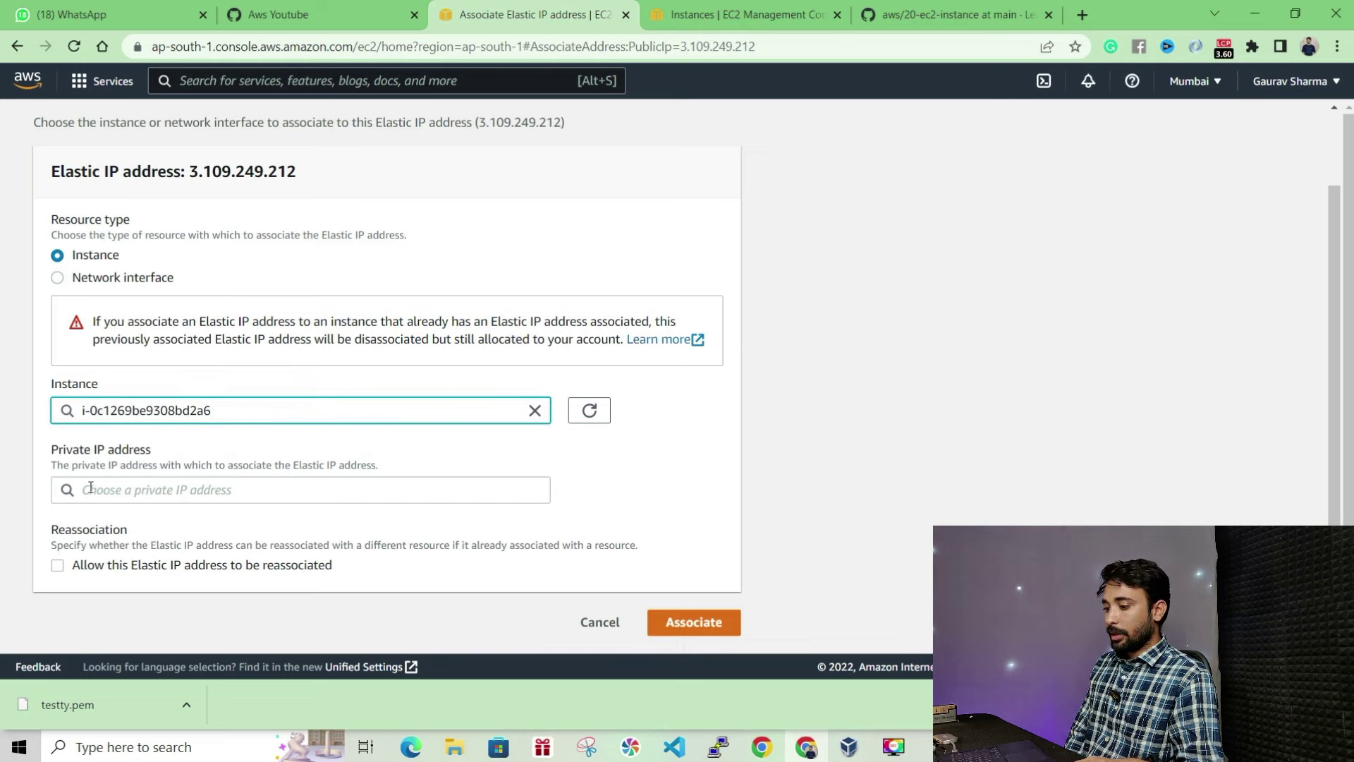
{"action": "left_click", "coordinate": [376, 492]}
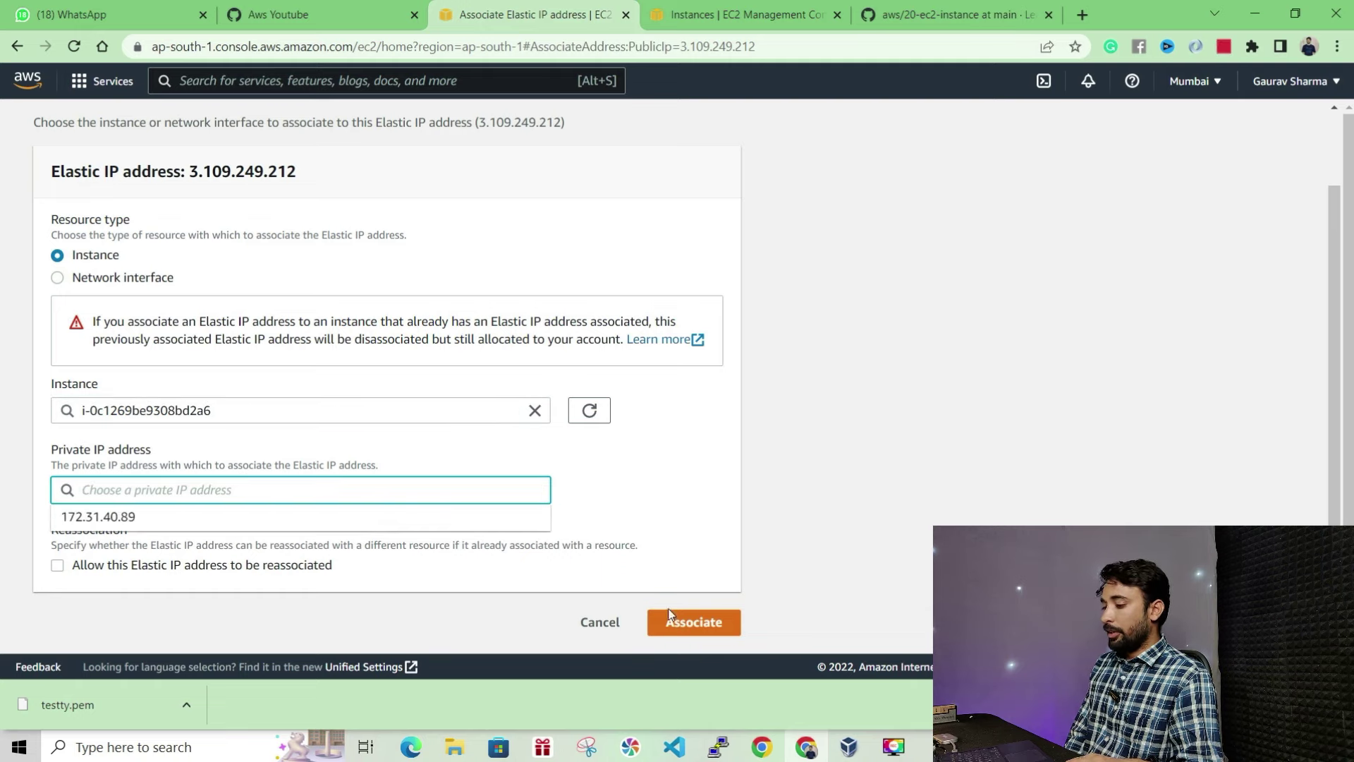
{"action": "left_click", "coordinate": [675, 631]}
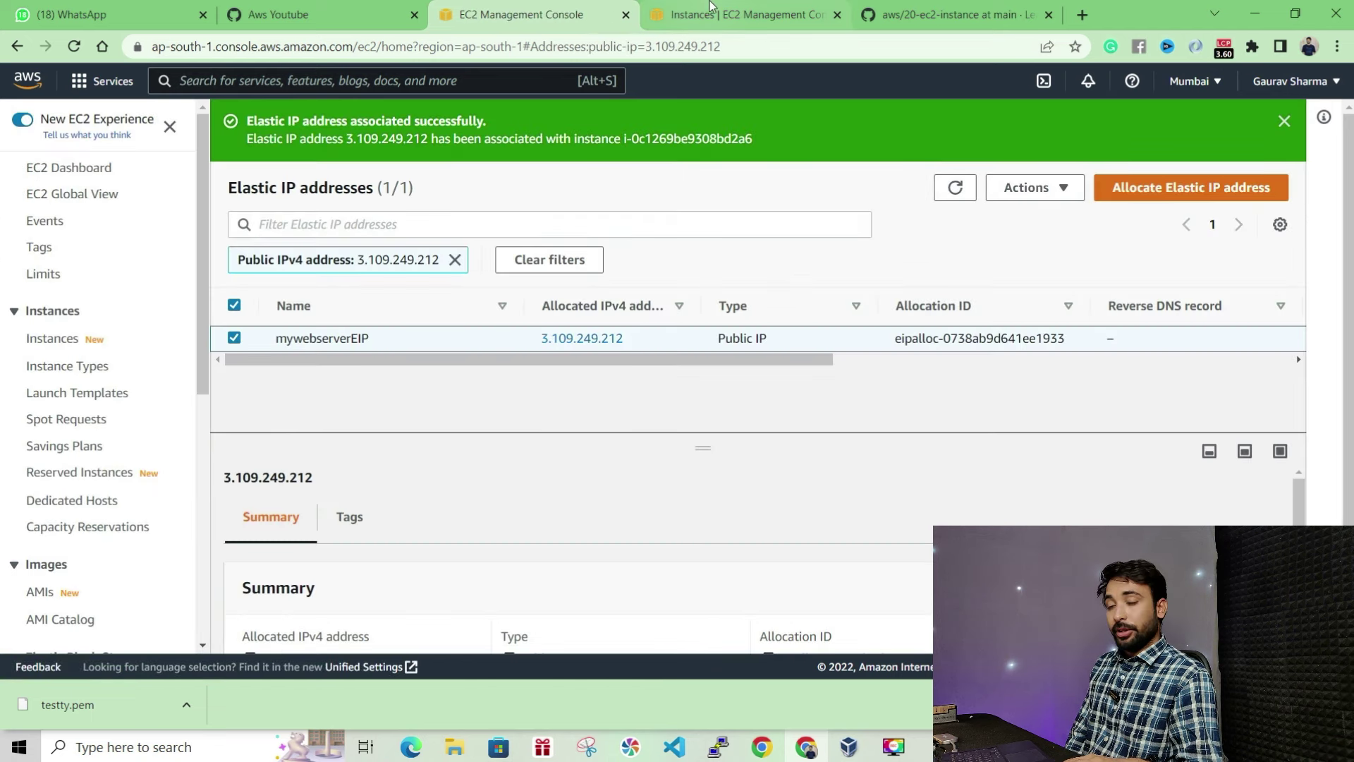
Examine the associated instance ID and private IP address columns for mywebserverEIP.
{"action": "left_click_drag", "start_coordinate": [484, 364], "coordinate": [603, 366]}
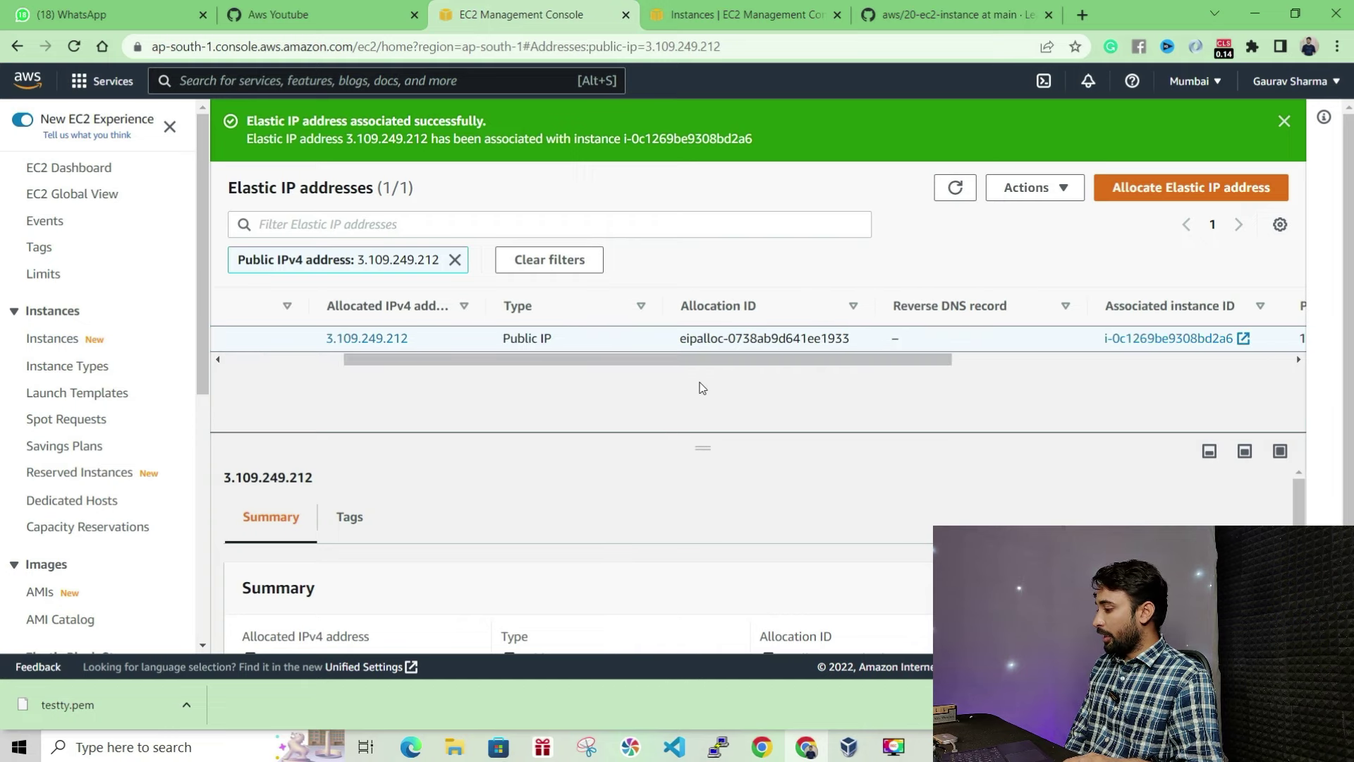
{"action": "left_click_drag", "start_coordinate": [711, 361], "coordinate": [840, 310]}
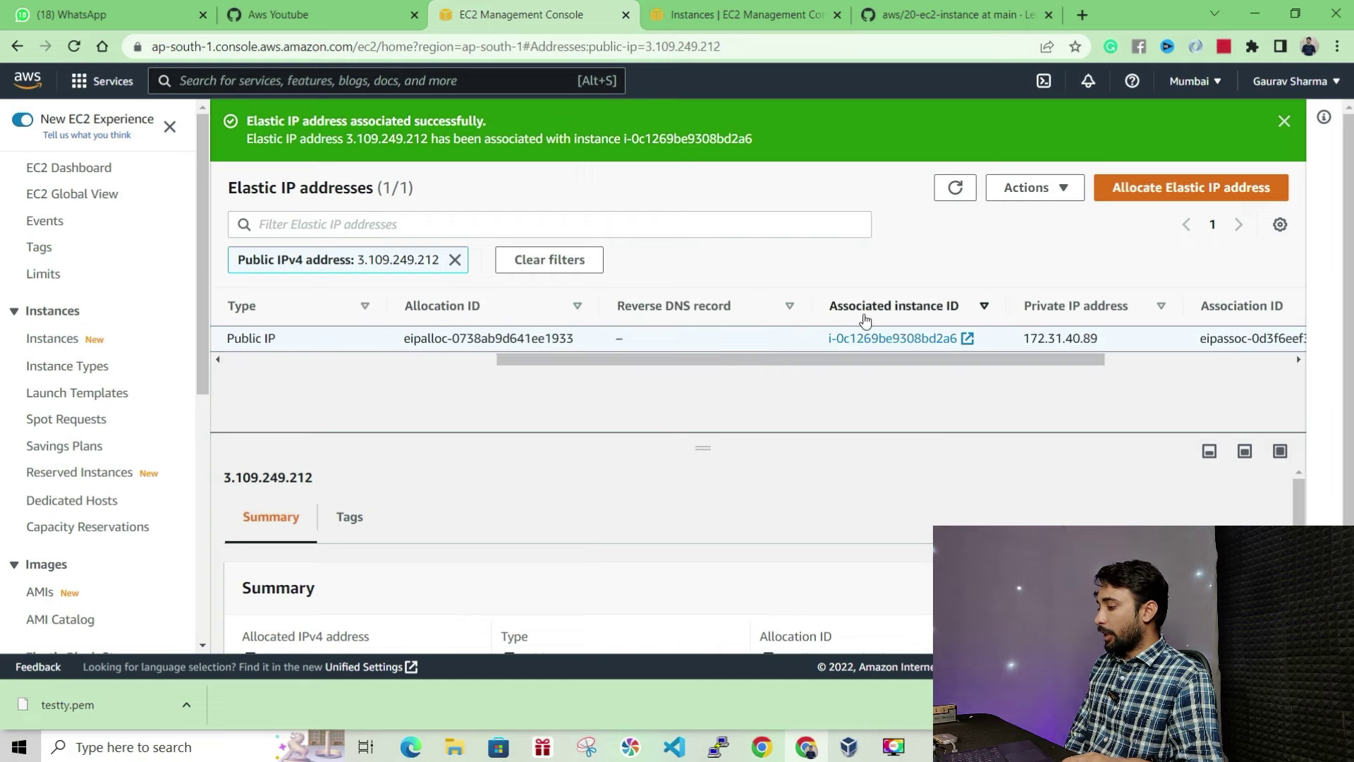
{"action": "left_click_drag", "start_coordinate": [837, 371], "coordinate": [520, 345]}
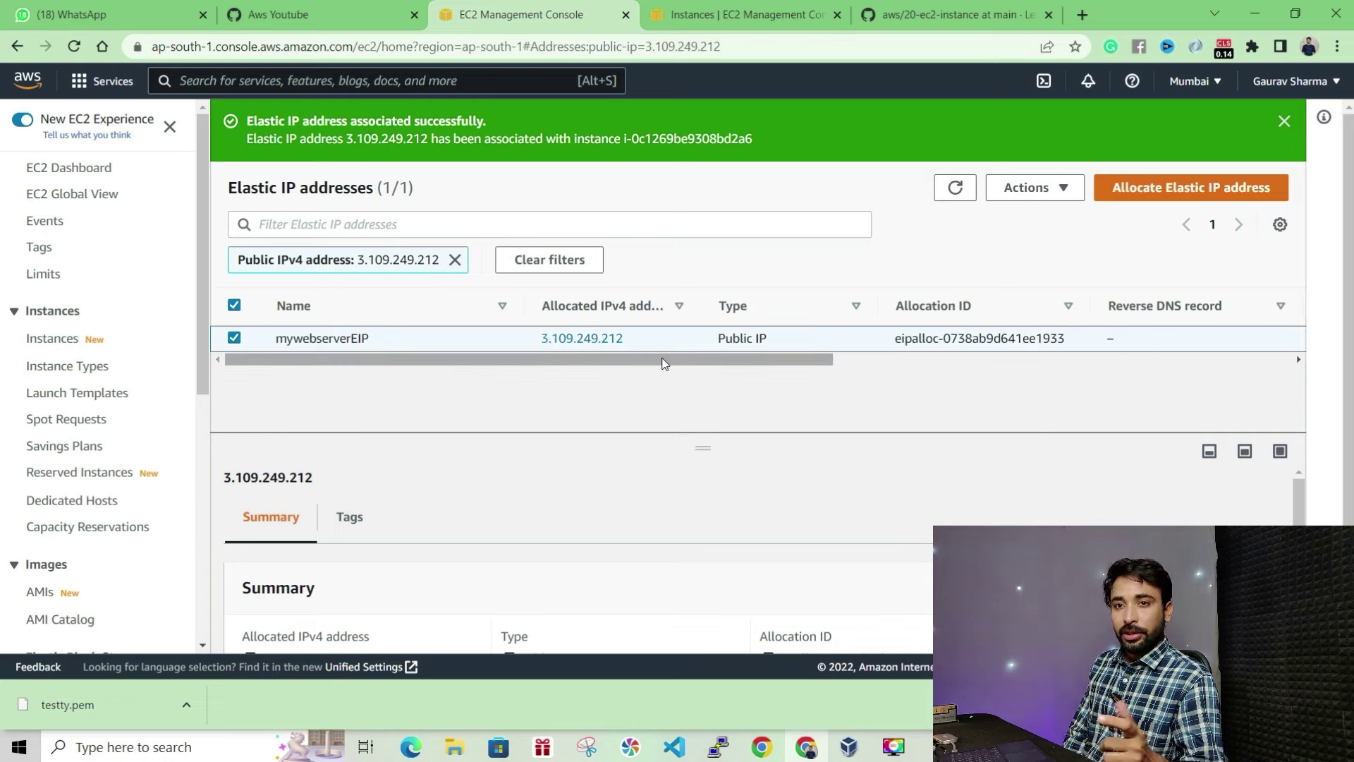
{"action": "left_click_drag", "start_coordinate": [701, 365], "coordinate": [1002, 384]}
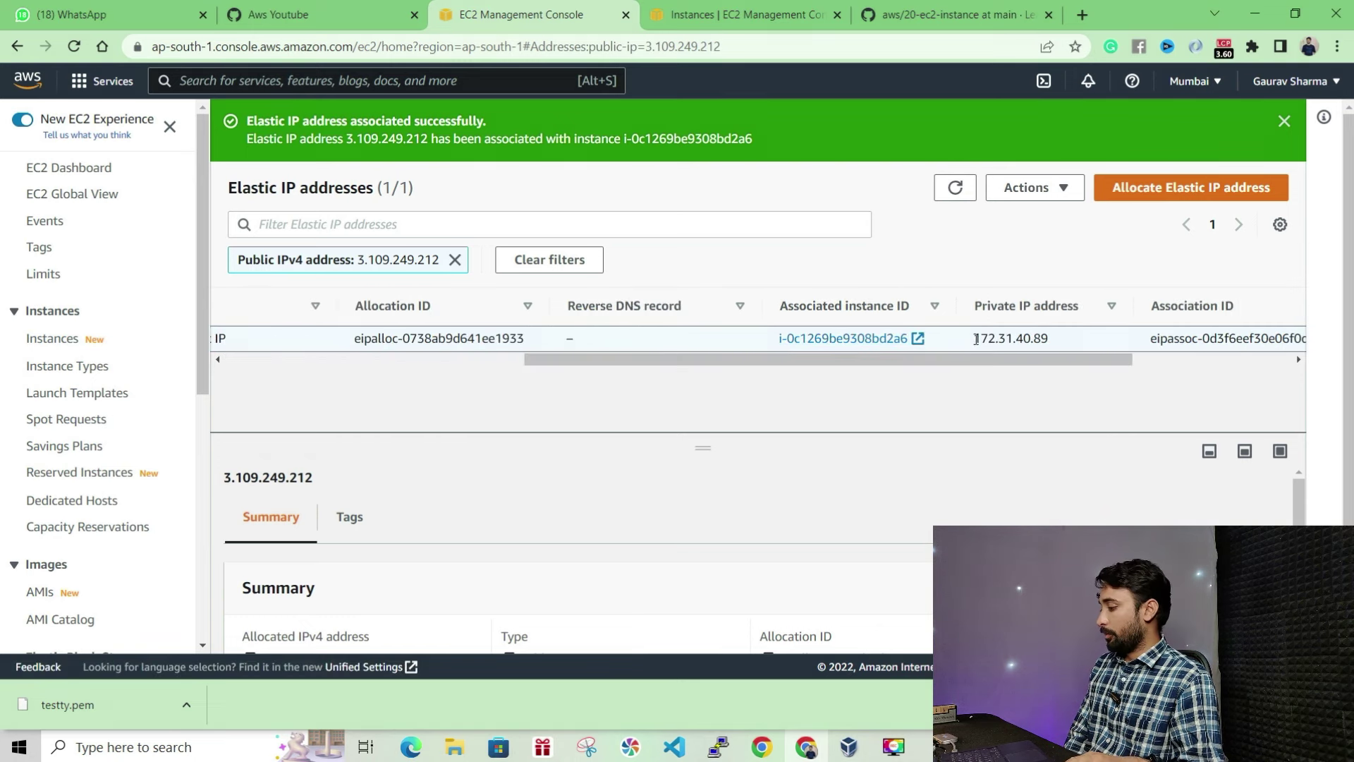
{"action": "left_click_drag", "start_coordinate": [998, 359], "coordinate": [924, 367]}
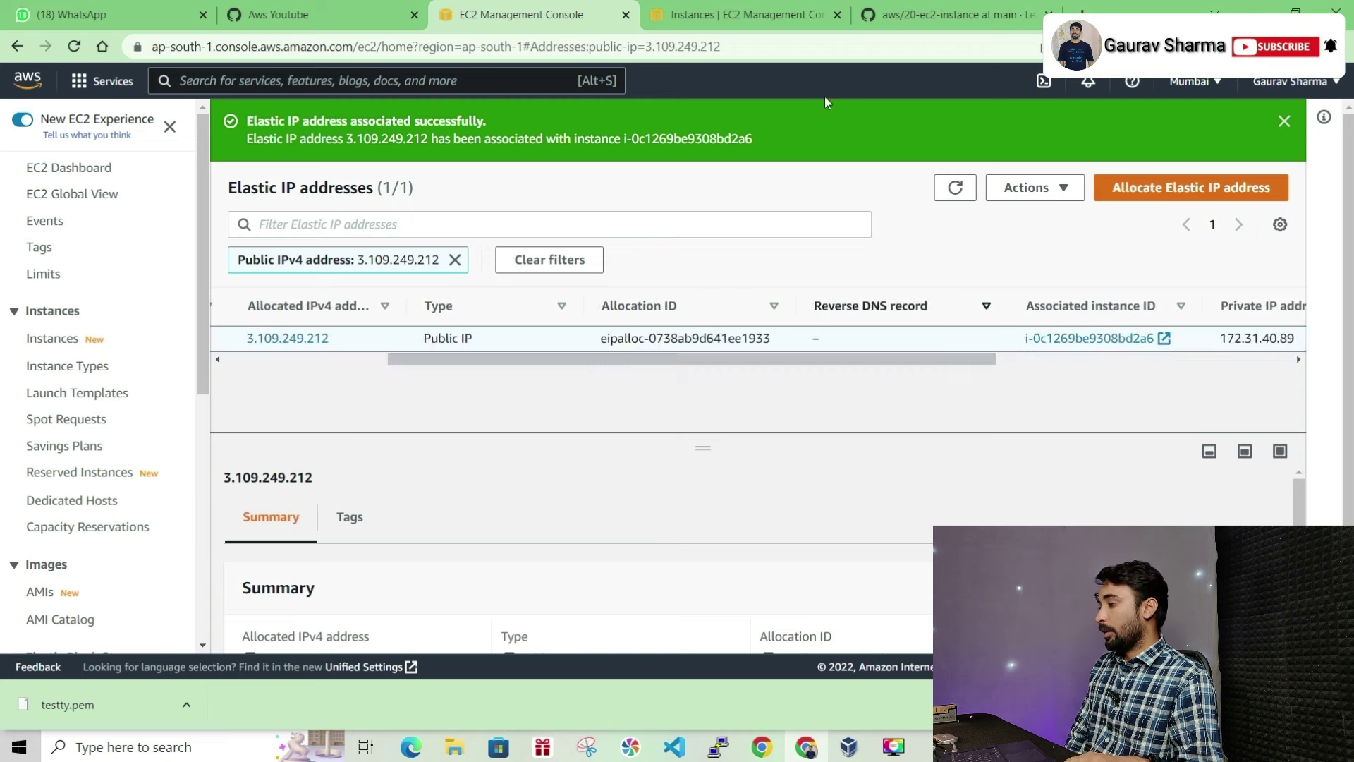
Refresh the running instances list and check the public IPv4 address of instance-metadata against the Elastic IP.
{"action": "left_click", "coordinate": [782, 14]}
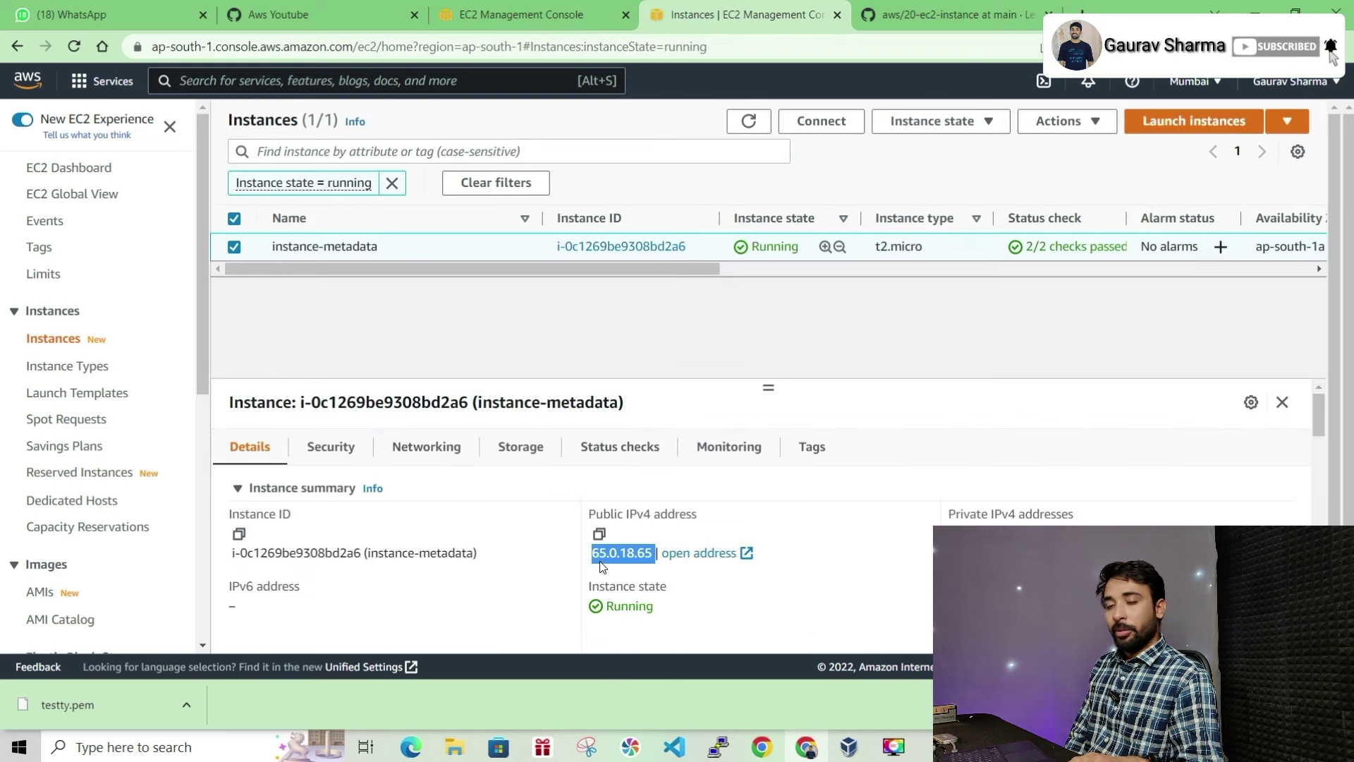
{"action": "left_click", "coordinate": [656, 551]}
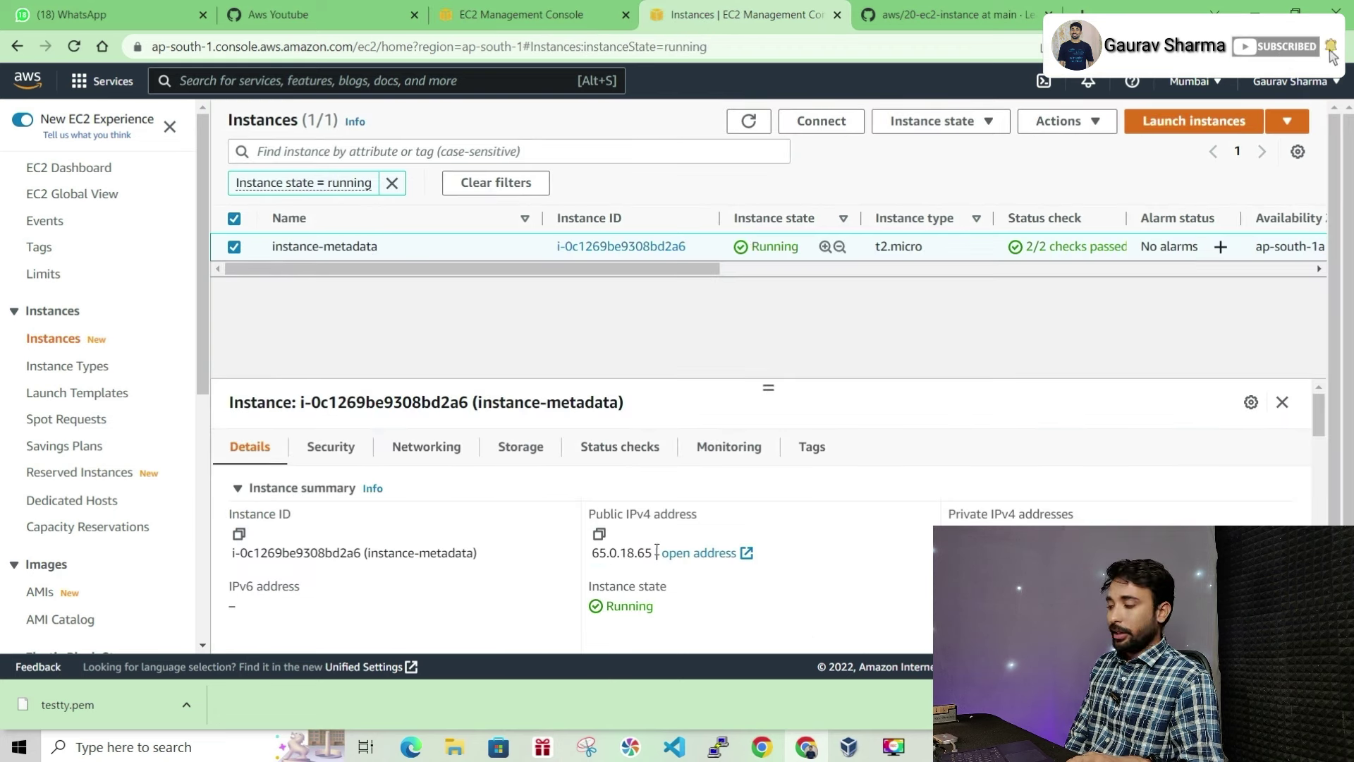
{"action": "left_click", "coordinate": [748, 122]}
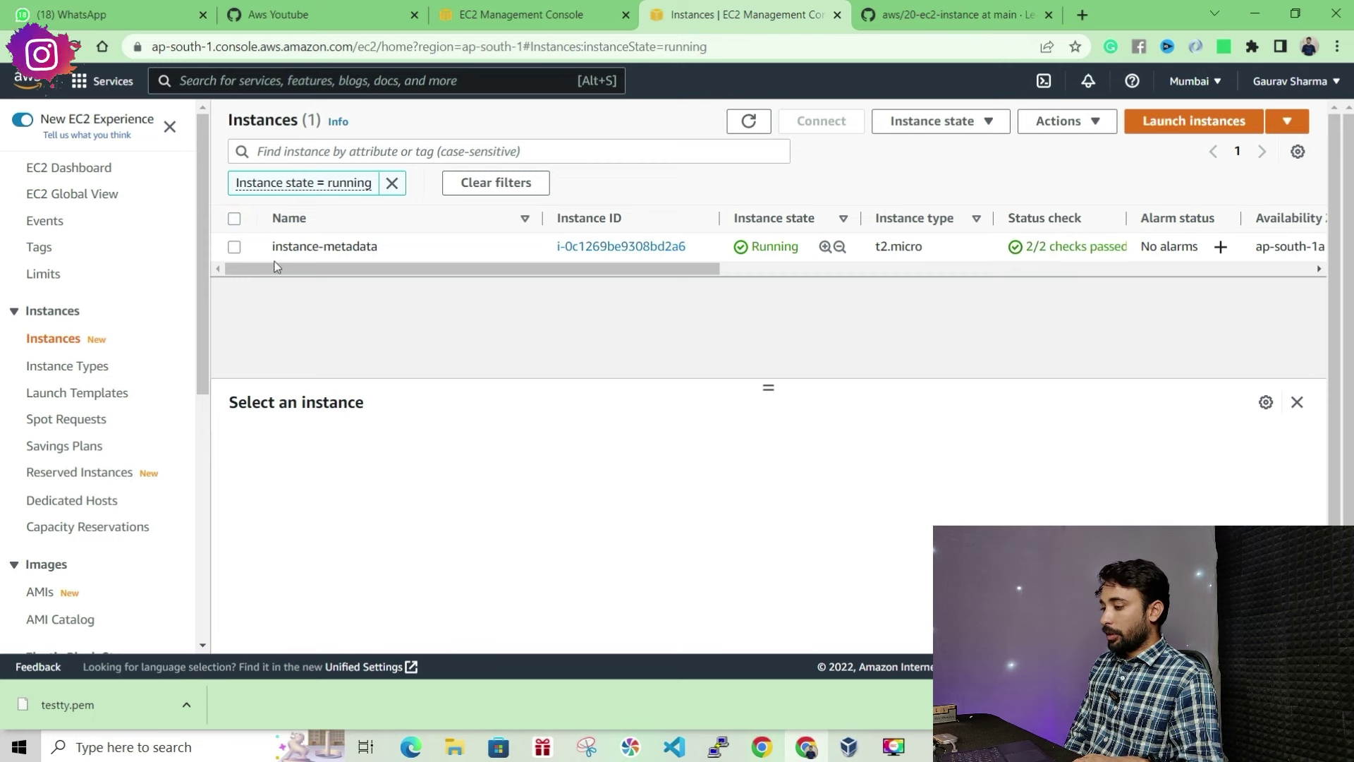
{"action": "left_click", "coordinate": [291, 245]}
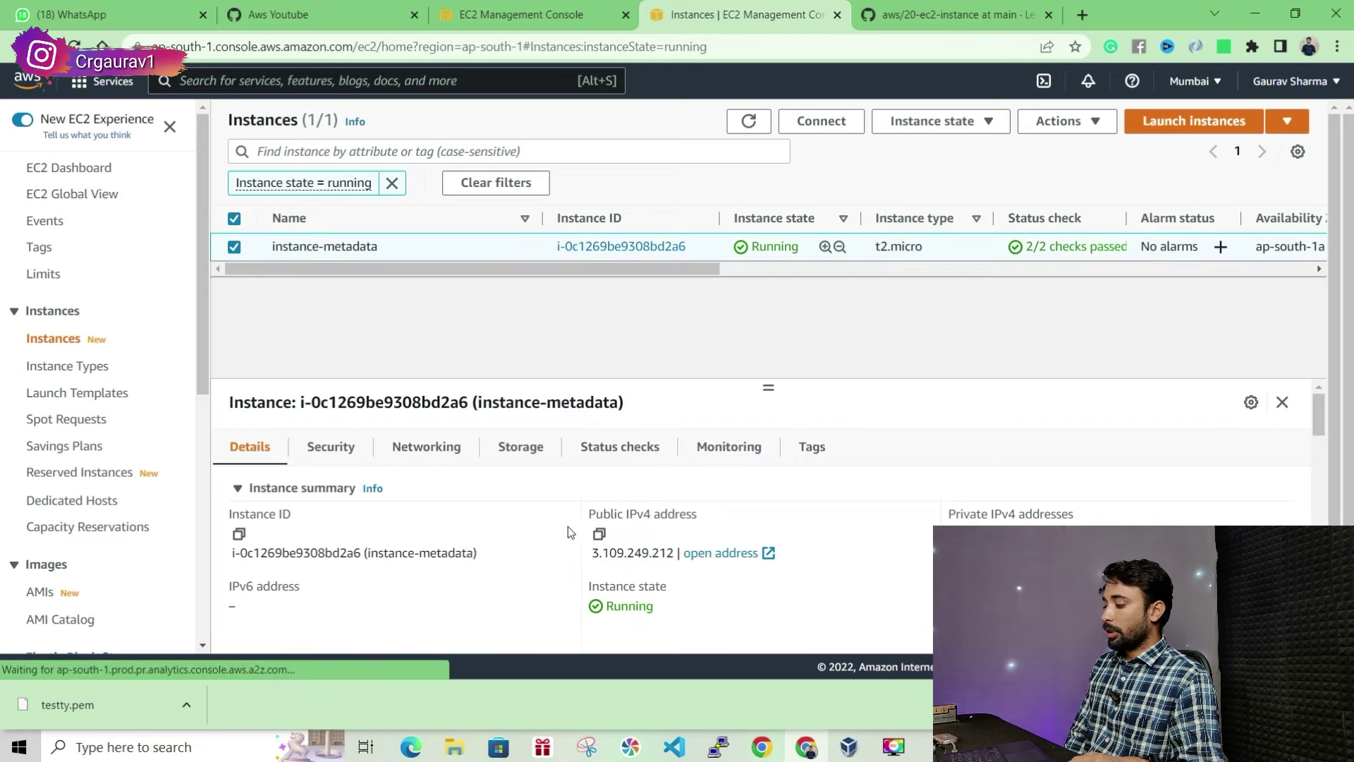
{"action": "left_click", "coordinate": [669, 553], "text": "shift"}
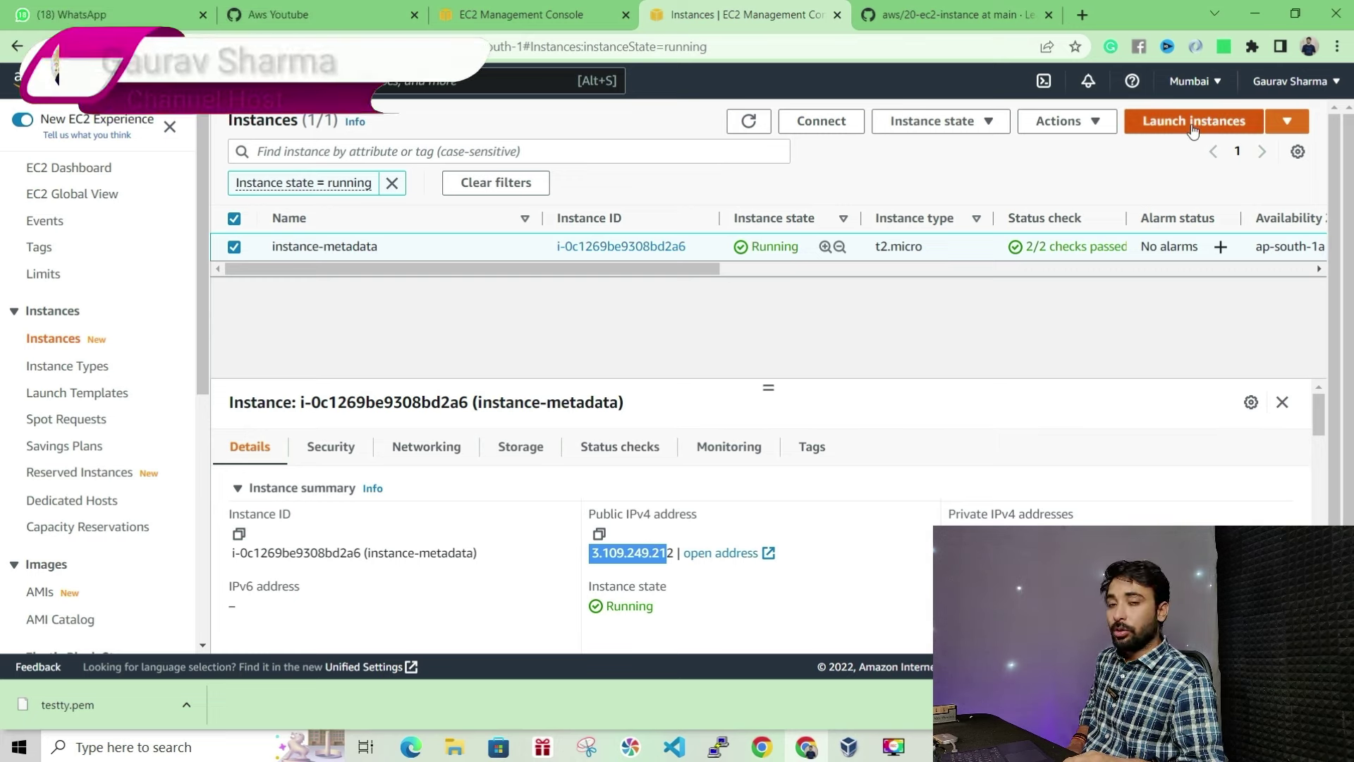
Connect to the instance-metadata instance through EC2 Instance Connect with the user name ubuntu.
{"action": "left_click", "coordinate": [784, 125]}
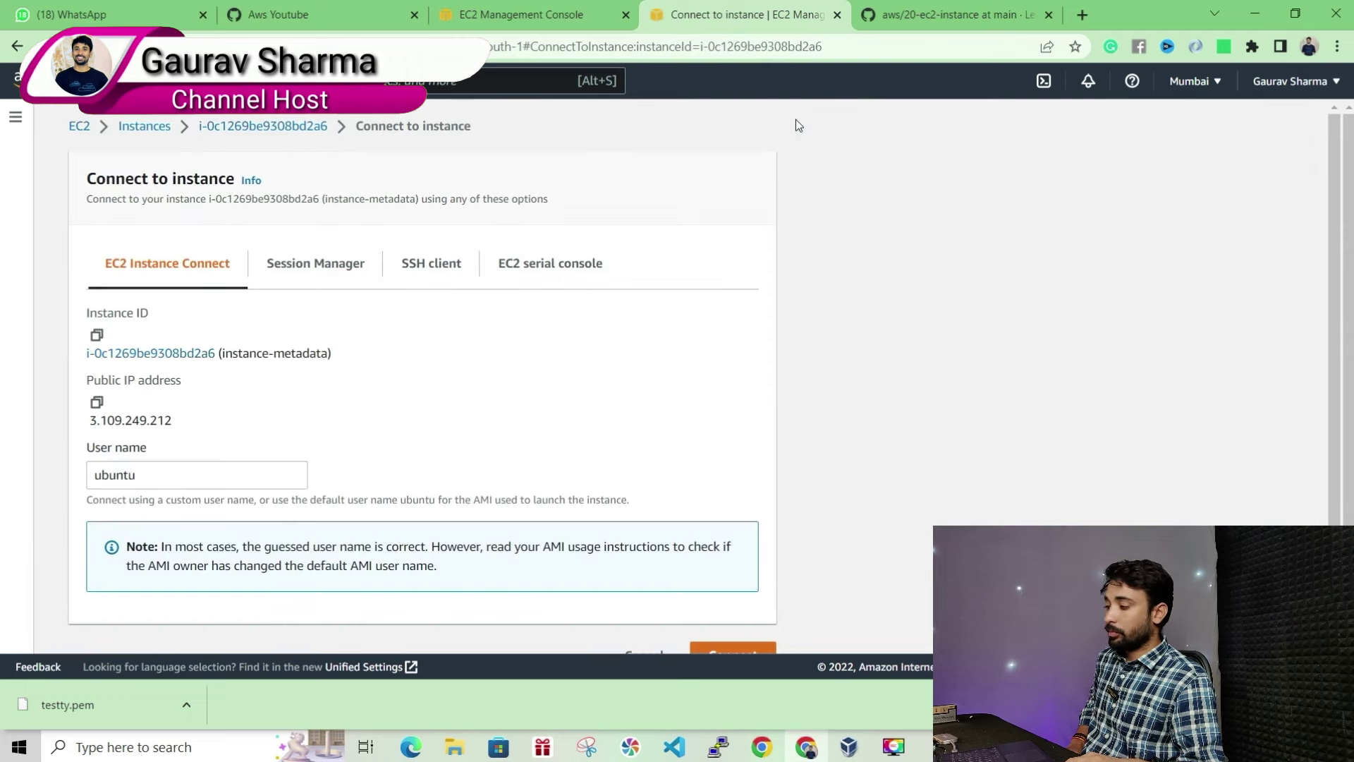
{"action": "scroll", "coordinate": [634, 423], "scroll_direction": "down", "scroll_amount": 1}
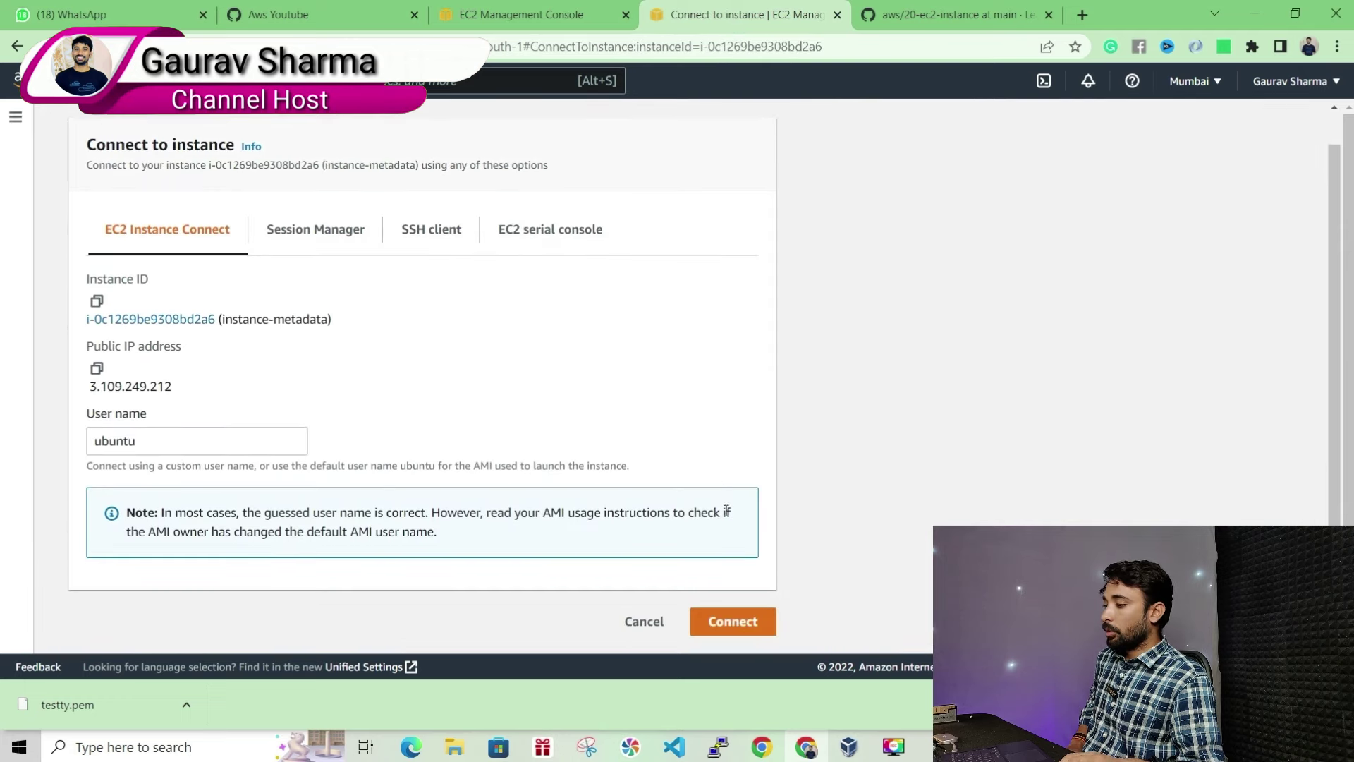
{"action": "left_click", "coordinate": [730, 620]}
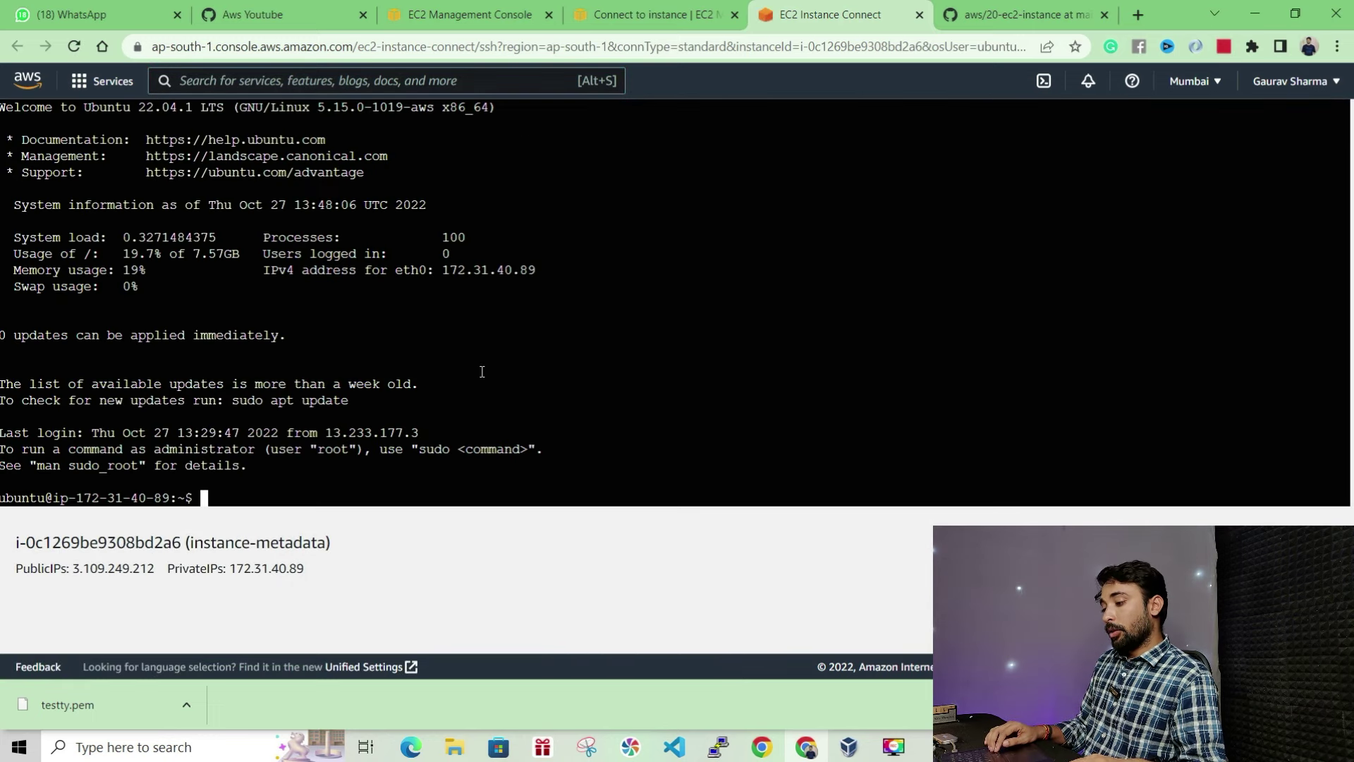
Query the instance's public IP by running curl 169.254.169.254/latest/meta-data/public-ipv4 in the terminal, and highlight the returned address.
{"action": "key", "text": "Up"}
{"action": "key", "text": "Up"}
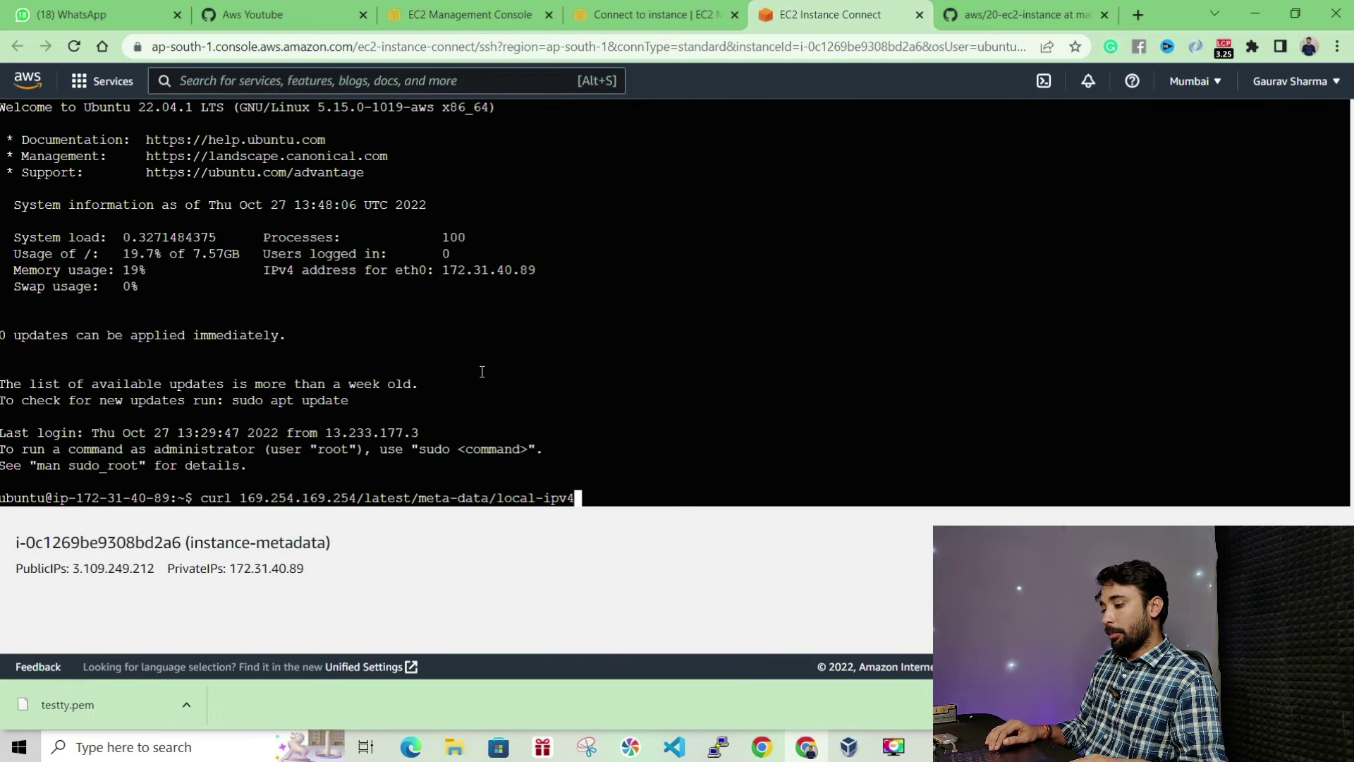
{"action": "key", "text": "Up"}
{"action": "key", "text": "Return"}
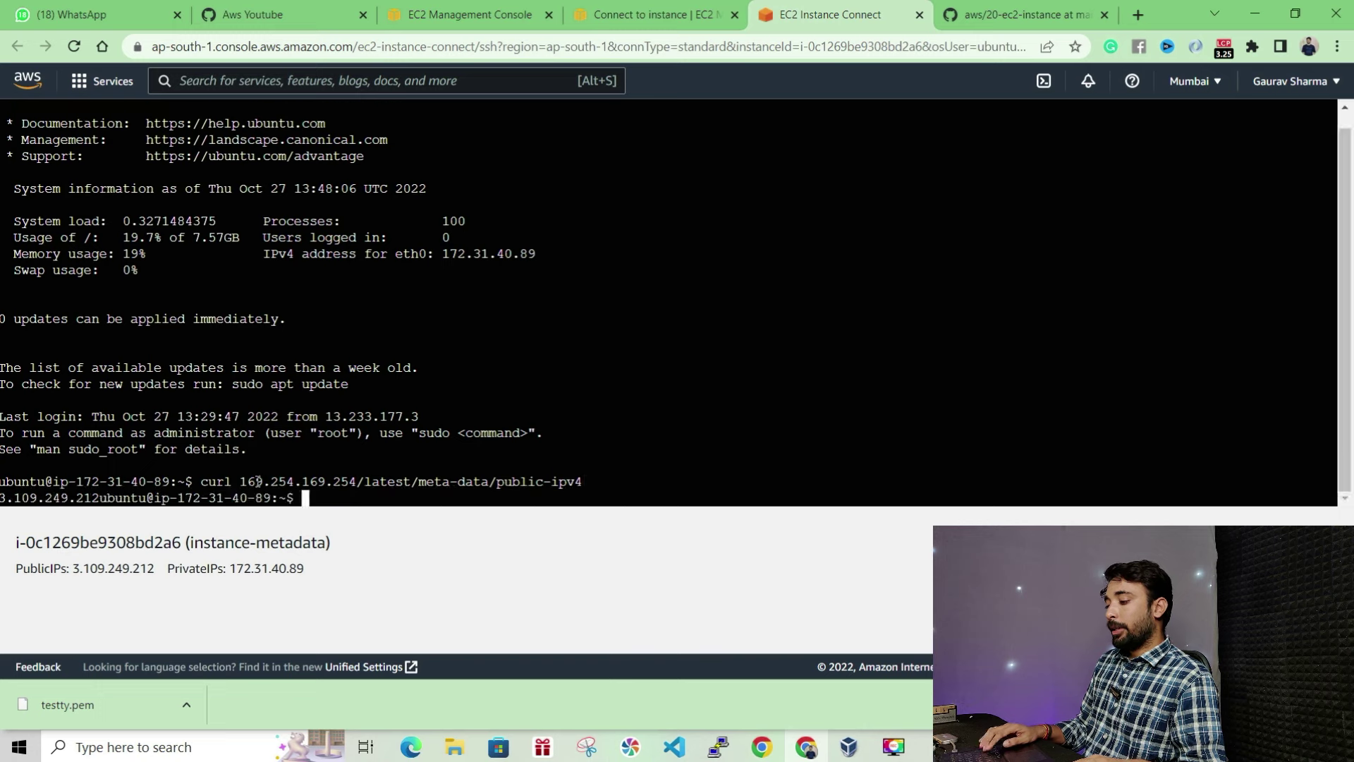
{"action": "left_click_drag", "start_coordinate": [90, 496], "coordinate": [0, 498]}
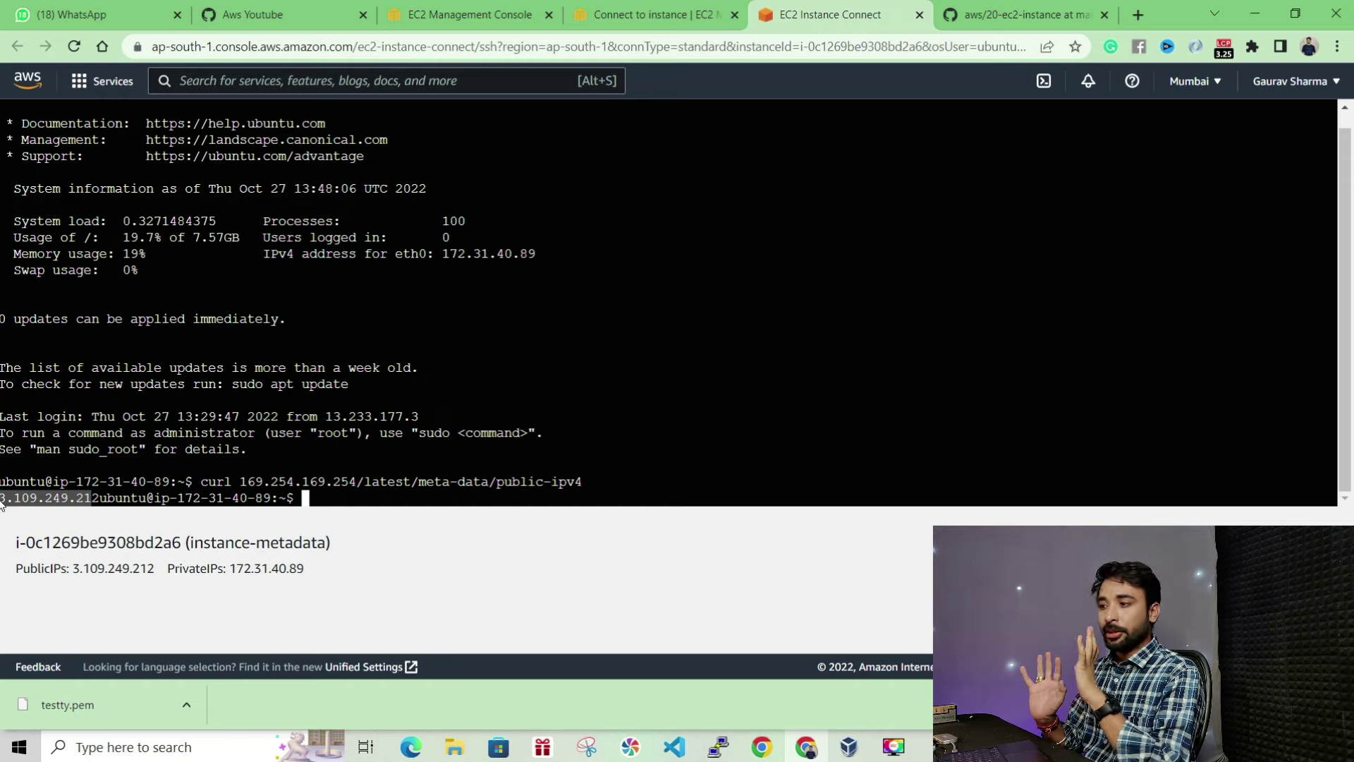
Check the address in the Elastic IP list, then open the instance-metadata summary to view its public IPv4 address.
{"action": "left_click", "coordinate": [655, 14]}
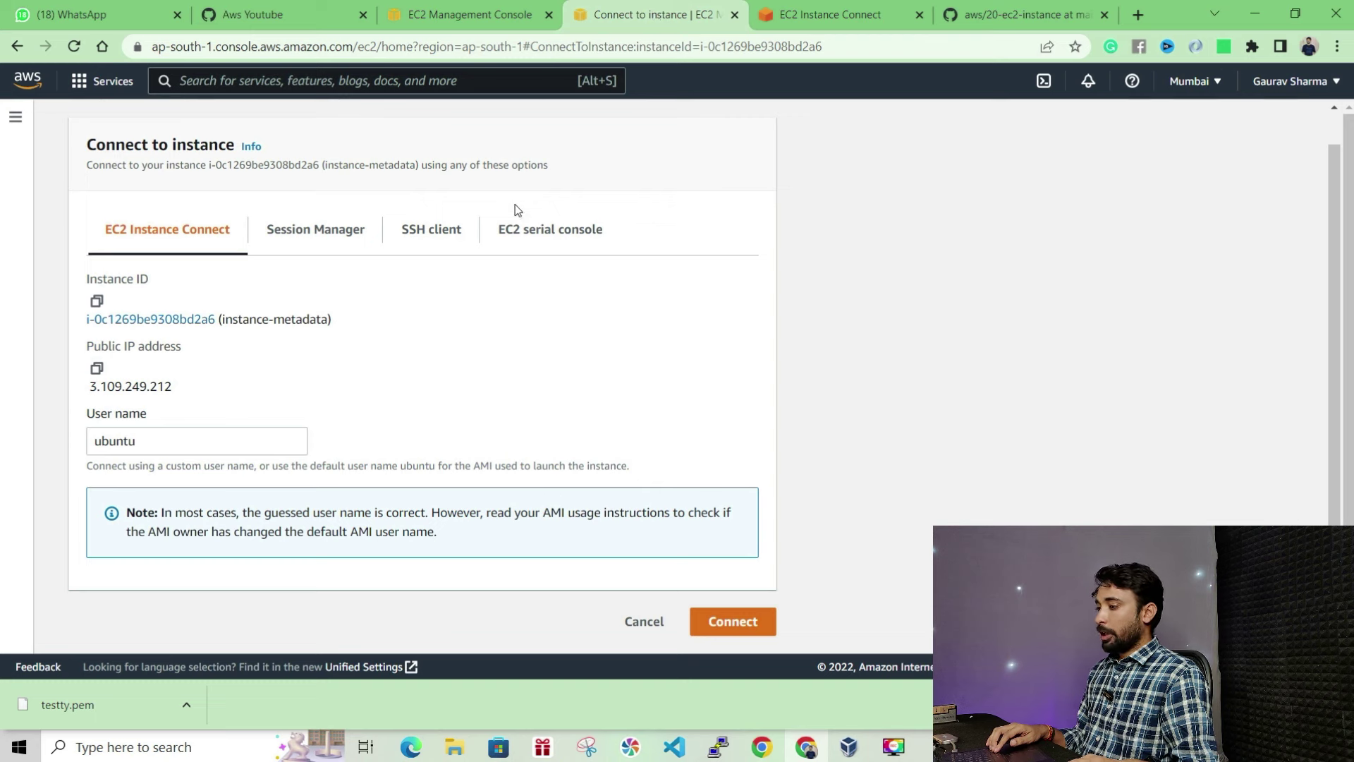
{"action": "left_click", "coordinate": [495, 13]}
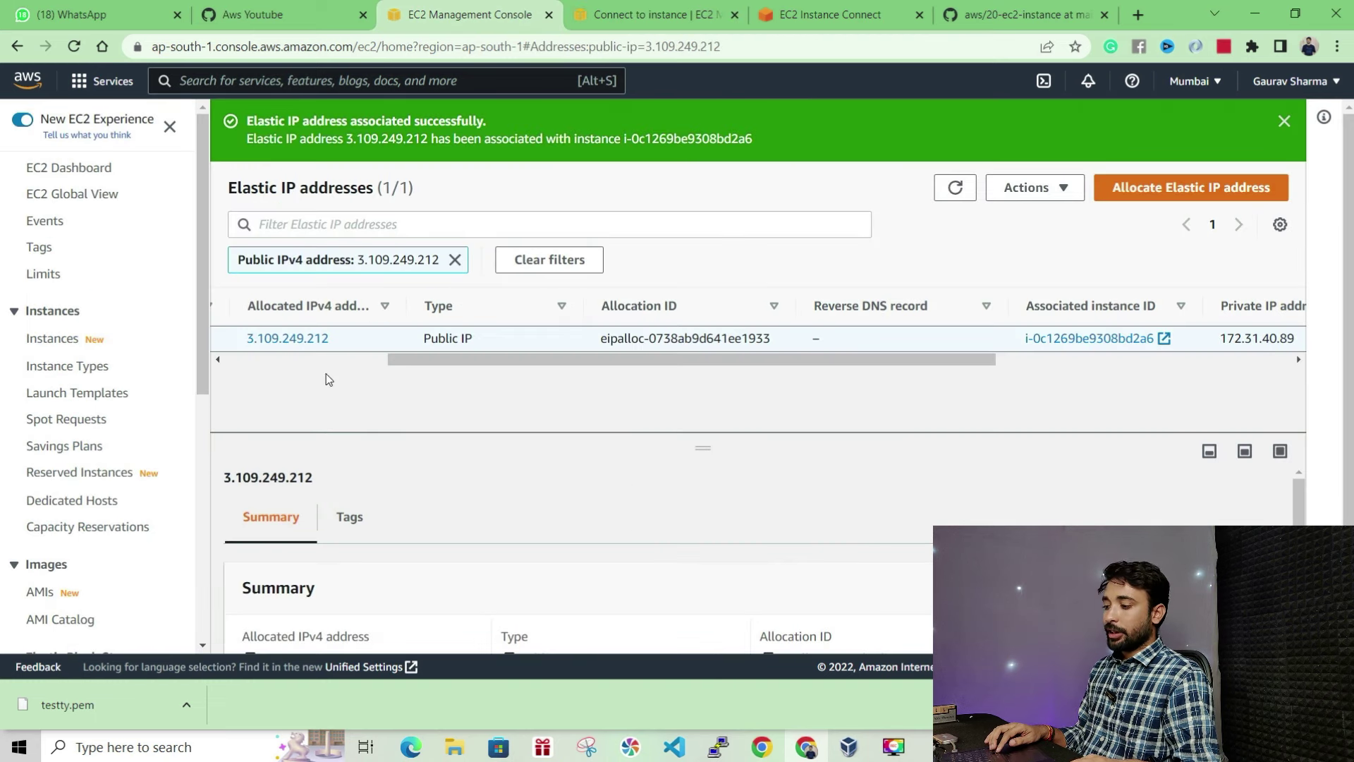
{"action": "left_click", "coordinate": [633, 13]}
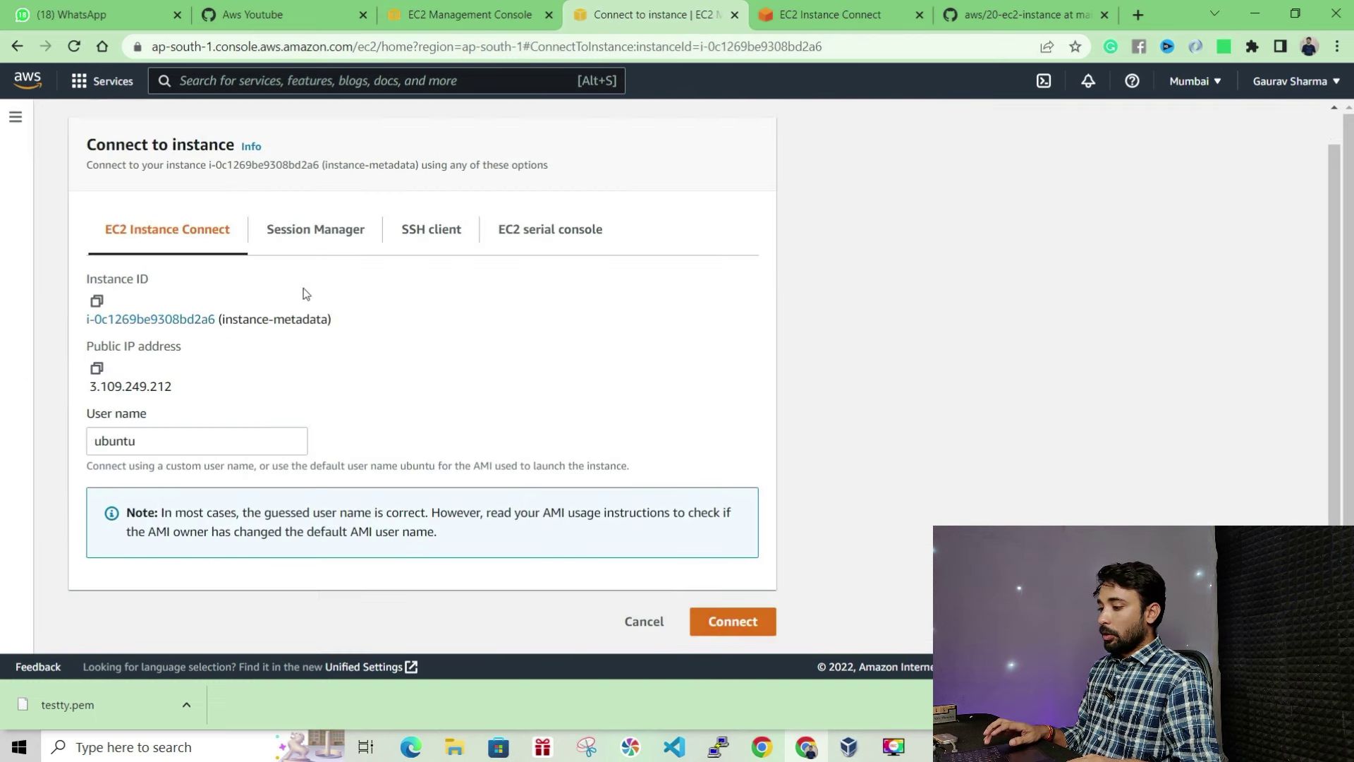
{"action": "left_click", "coordinate": [175, 360]}
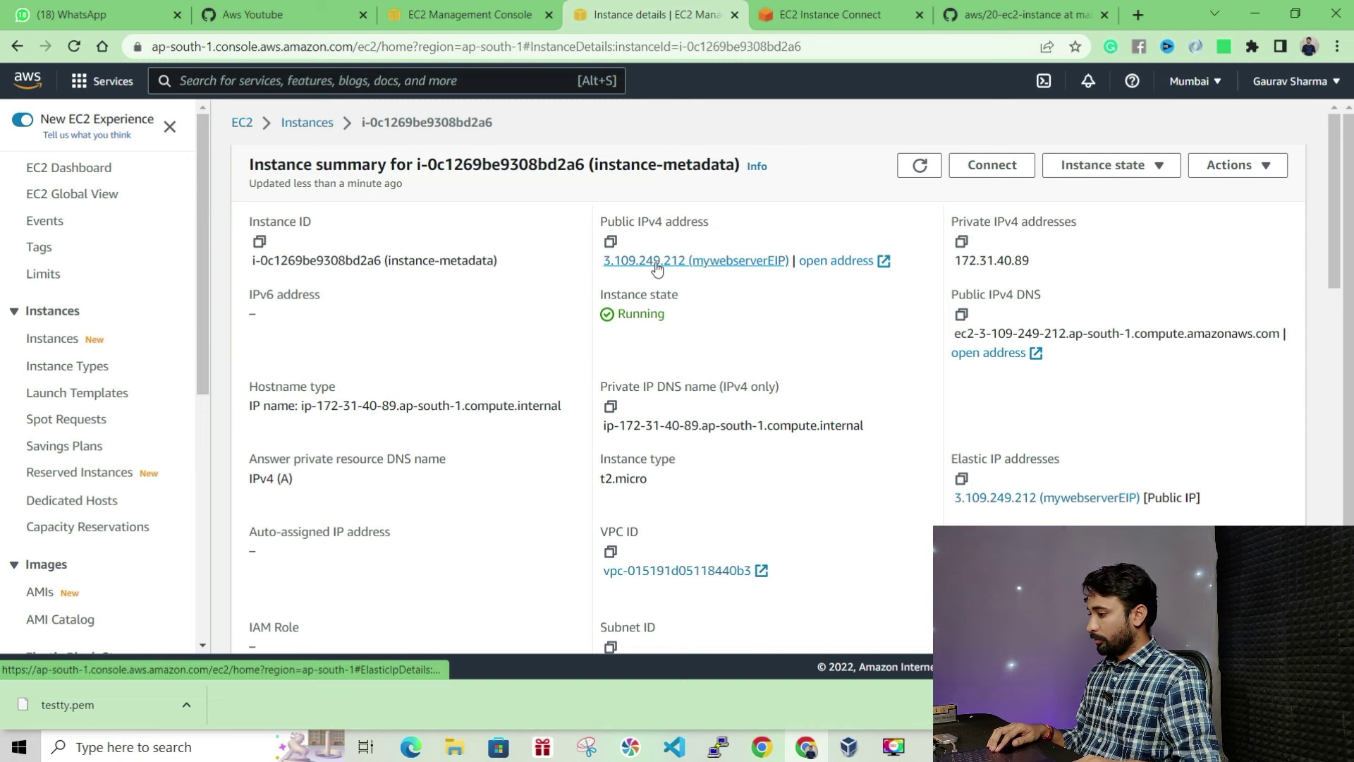
Close the EC2 Instance Connect session and check the public IPv4 address of instance-metadata in the instances list.
{"action": "left_click", "coordinate": [926, 23]}
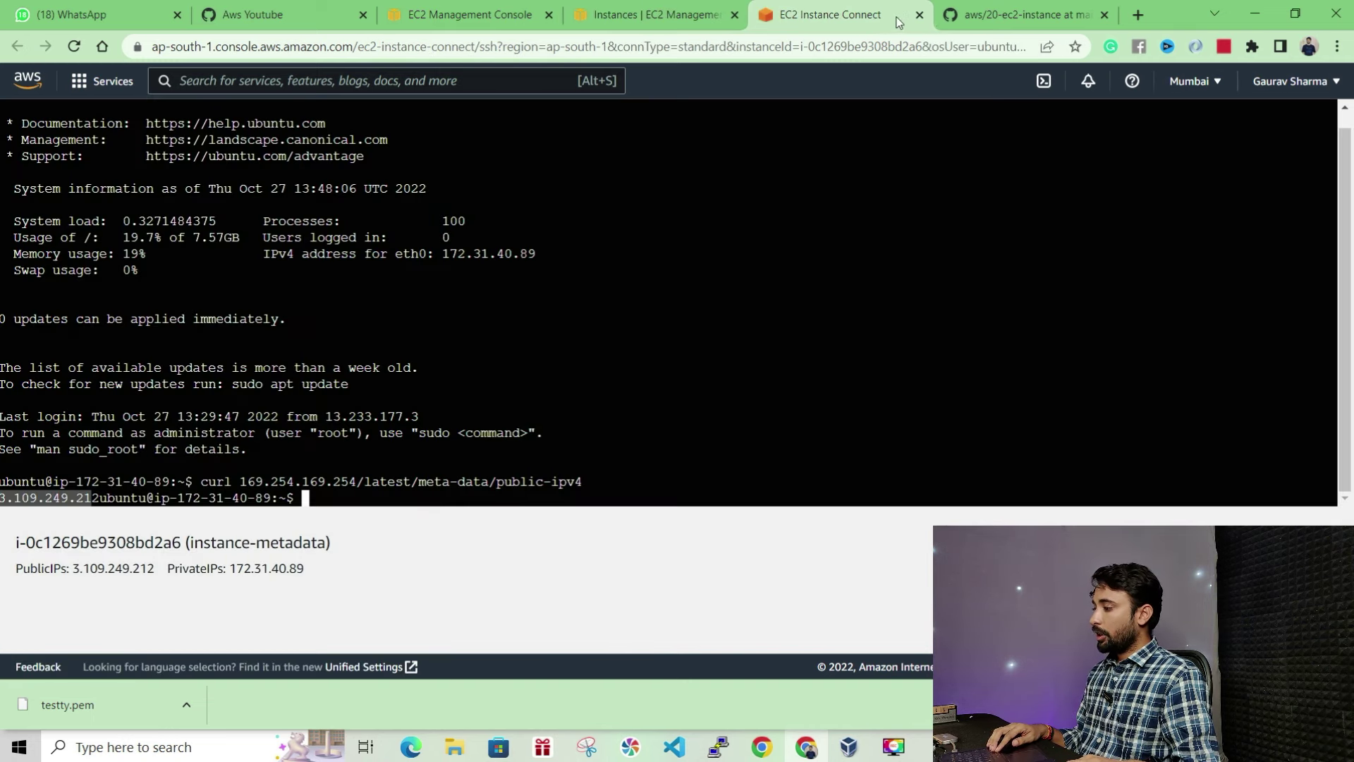
{"action": "left_click", "coordinate": [919, 15]}
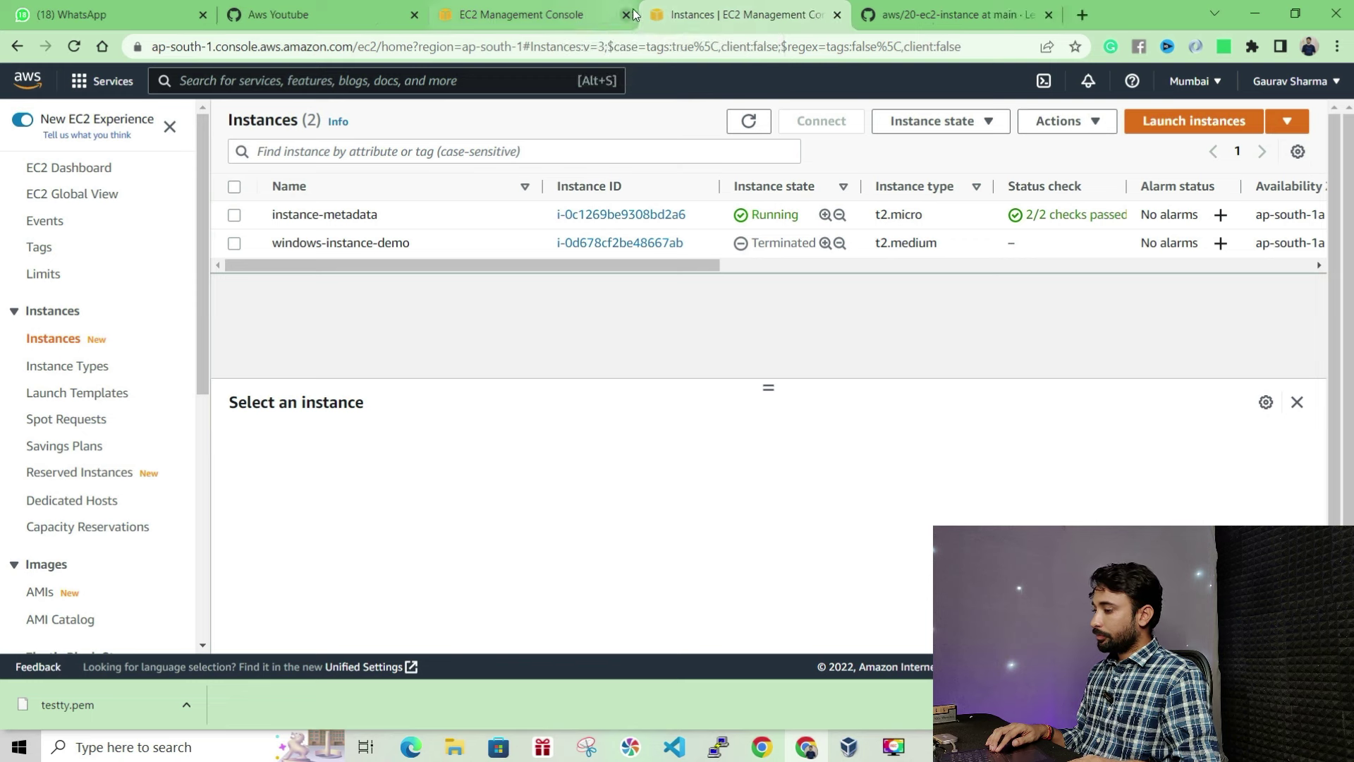
{"action": "left_click", "coordinate": [348, 214]}
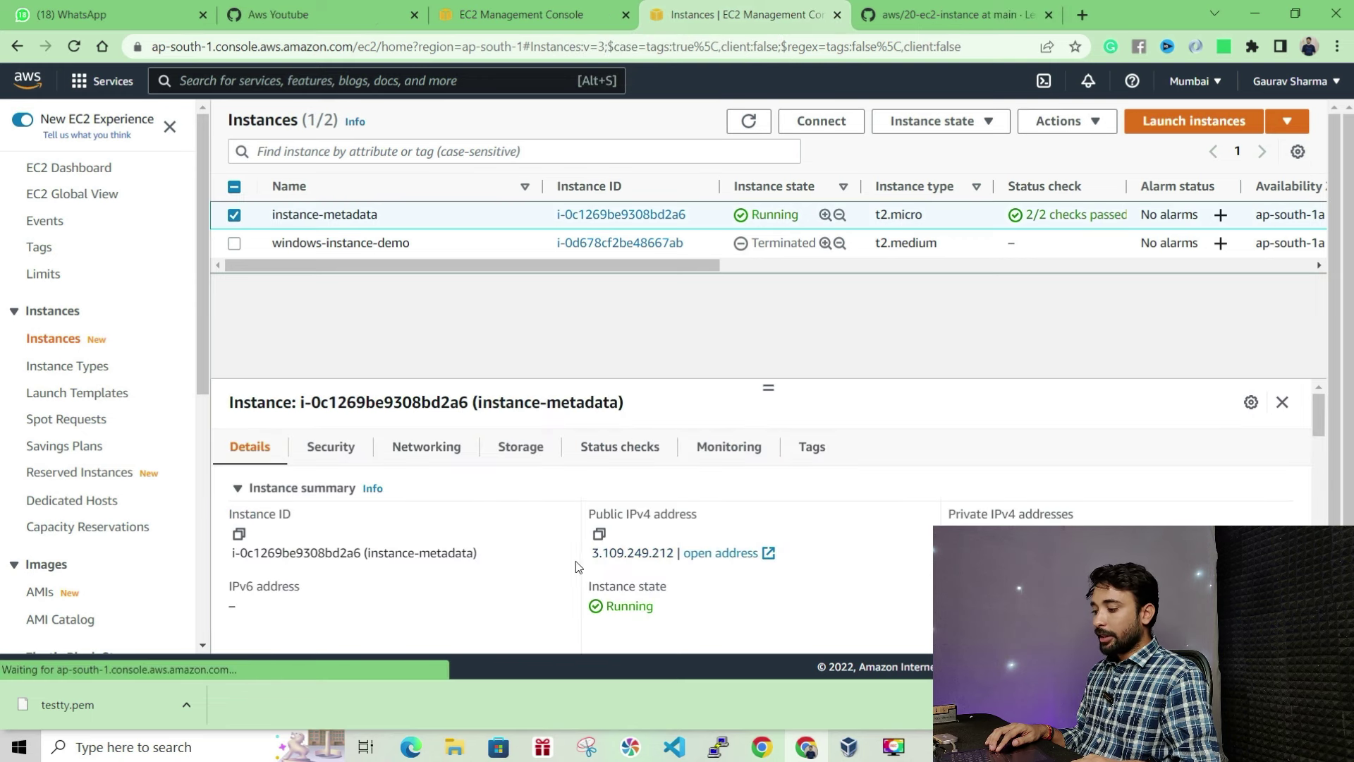
{"action": "left_click_drag", "start_coordinate": [586, 556], "coordinate": [671, 568]}
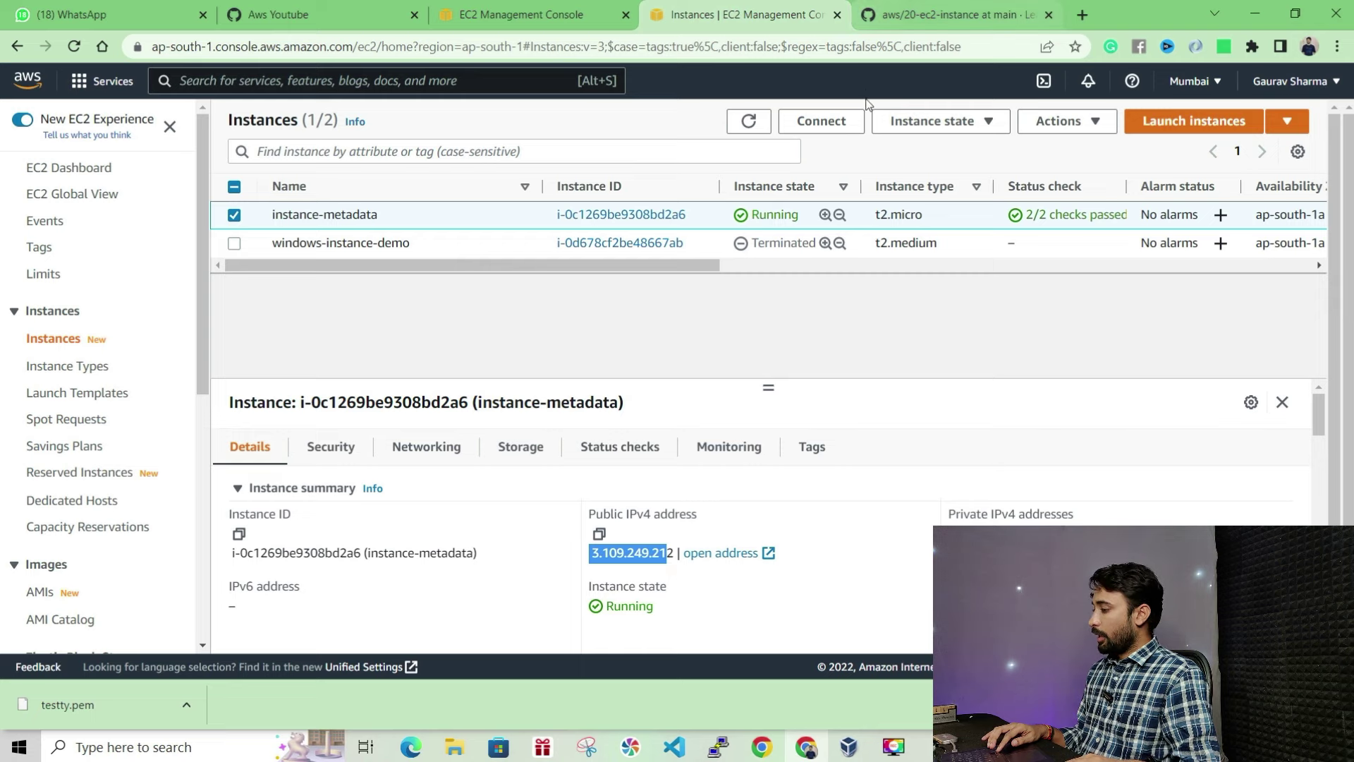
Stop the instance-metadata instance and confirm the stop.
{"action": "left_click", "coordinate": [965, 121]}
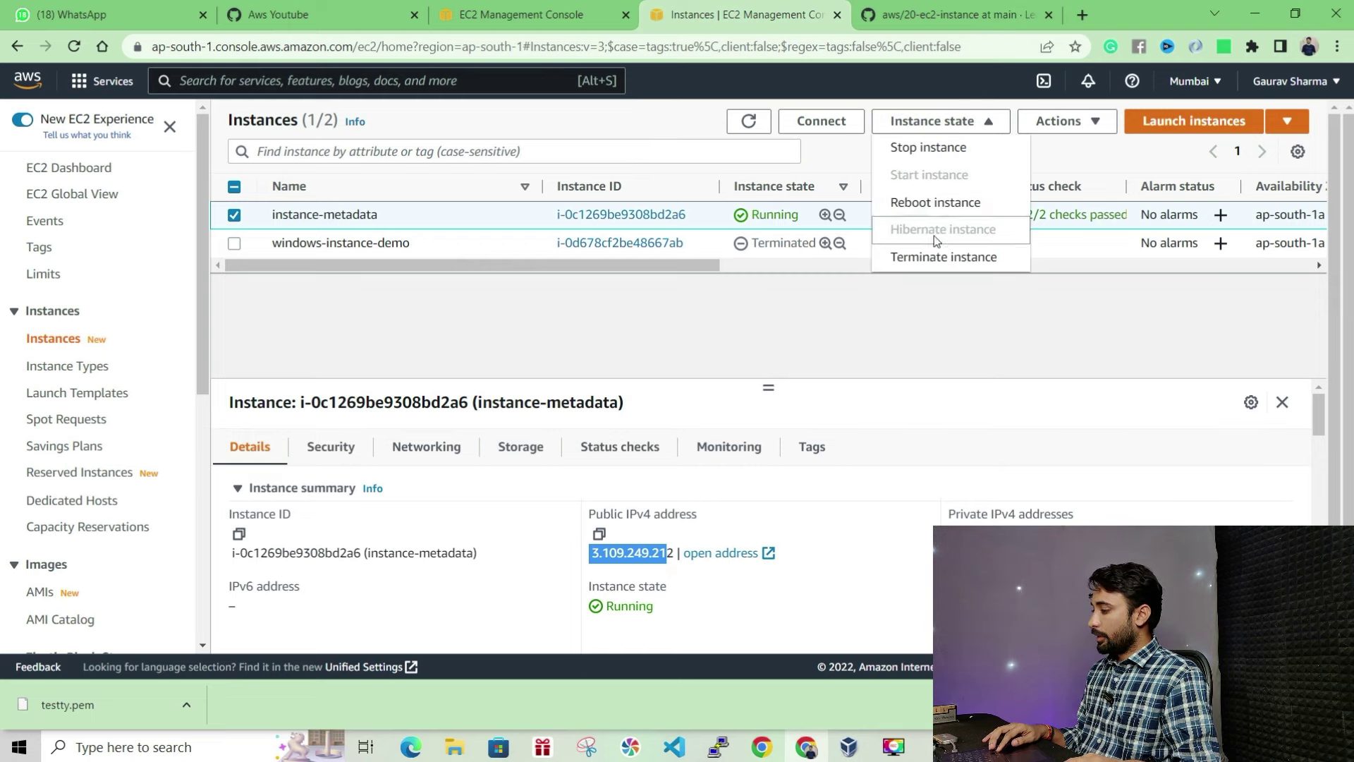
{"action": "left_click", "coordinate": [906, 150]}
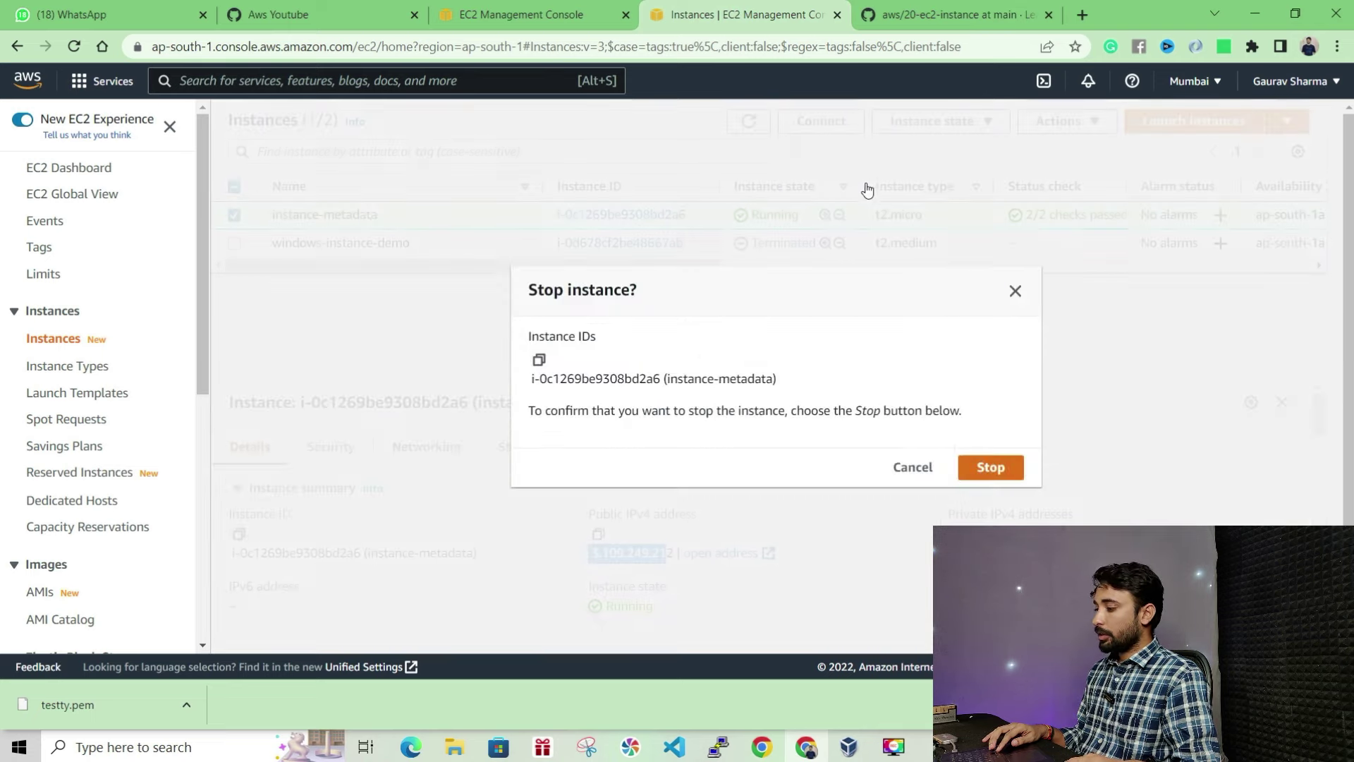
{"action": "left_click", "coordinate": [990, 462]}
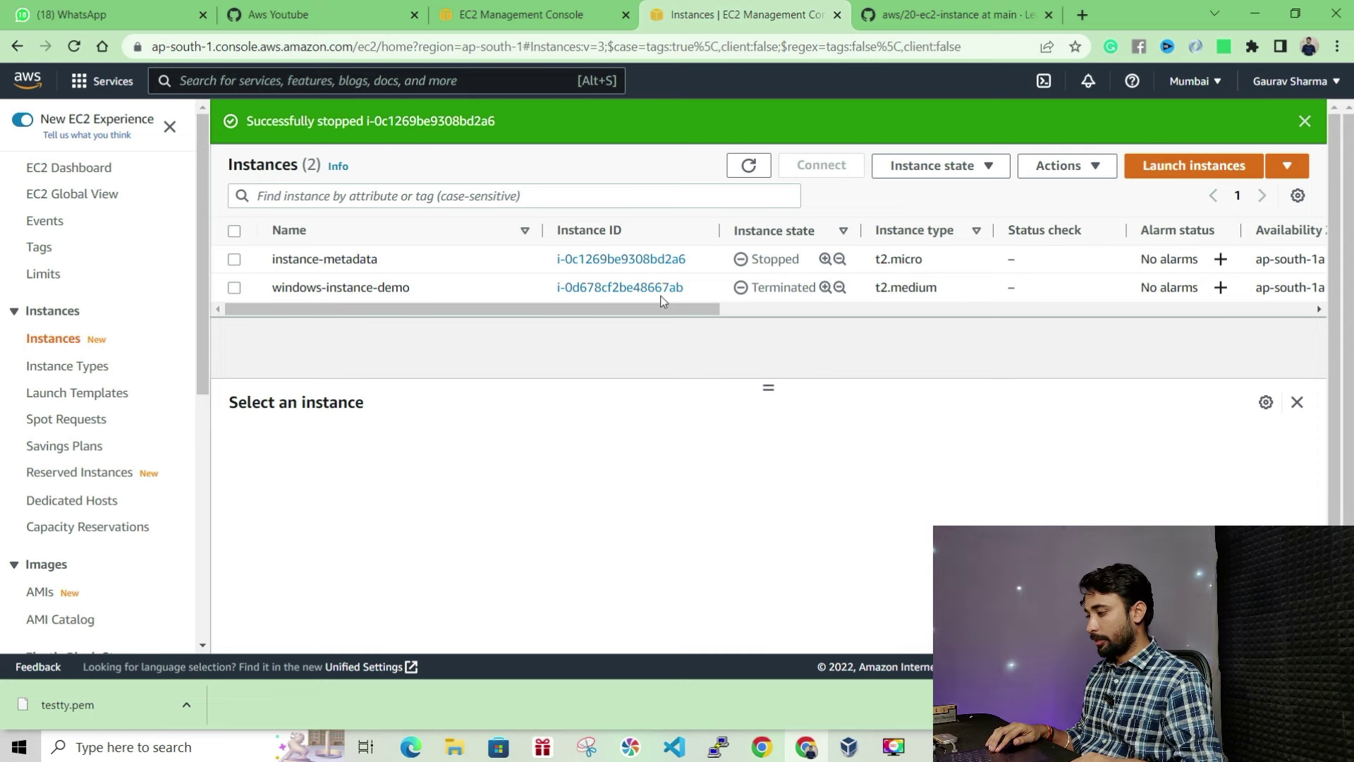
Start the stopped instance-metadata instance again.
{"action": "left_click", "coordinate": [389, 258]}
{"action": "left_click", "coordinate": [1061, 170]}
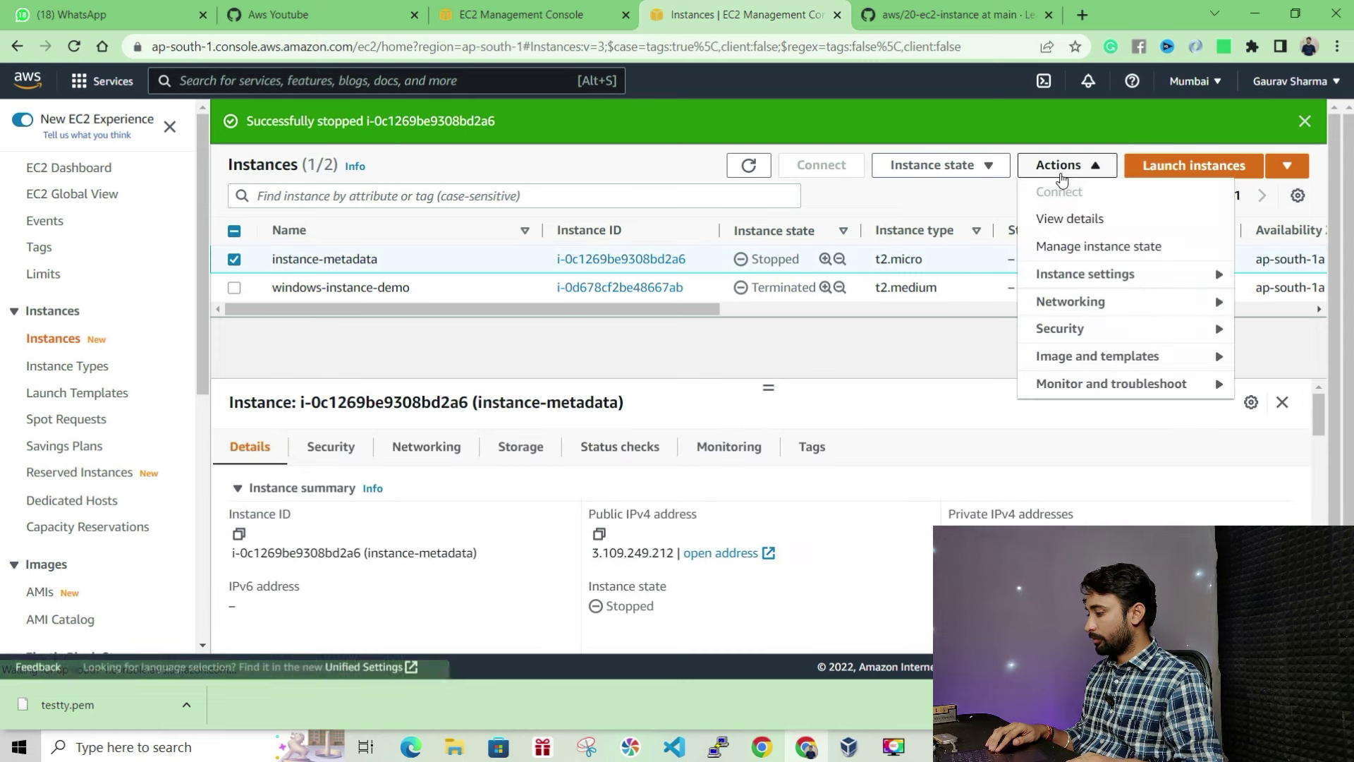
{"action": "left_click", "coordinate": [967, 166]}
{"action": "left_click", "coordinate": [897, 218]}
Check the public IPv4 address of the restarted instance-metadata instance, refreshing the list and reselecting the instance.
{"action": "left_click", "coordinate": [416, 315]}
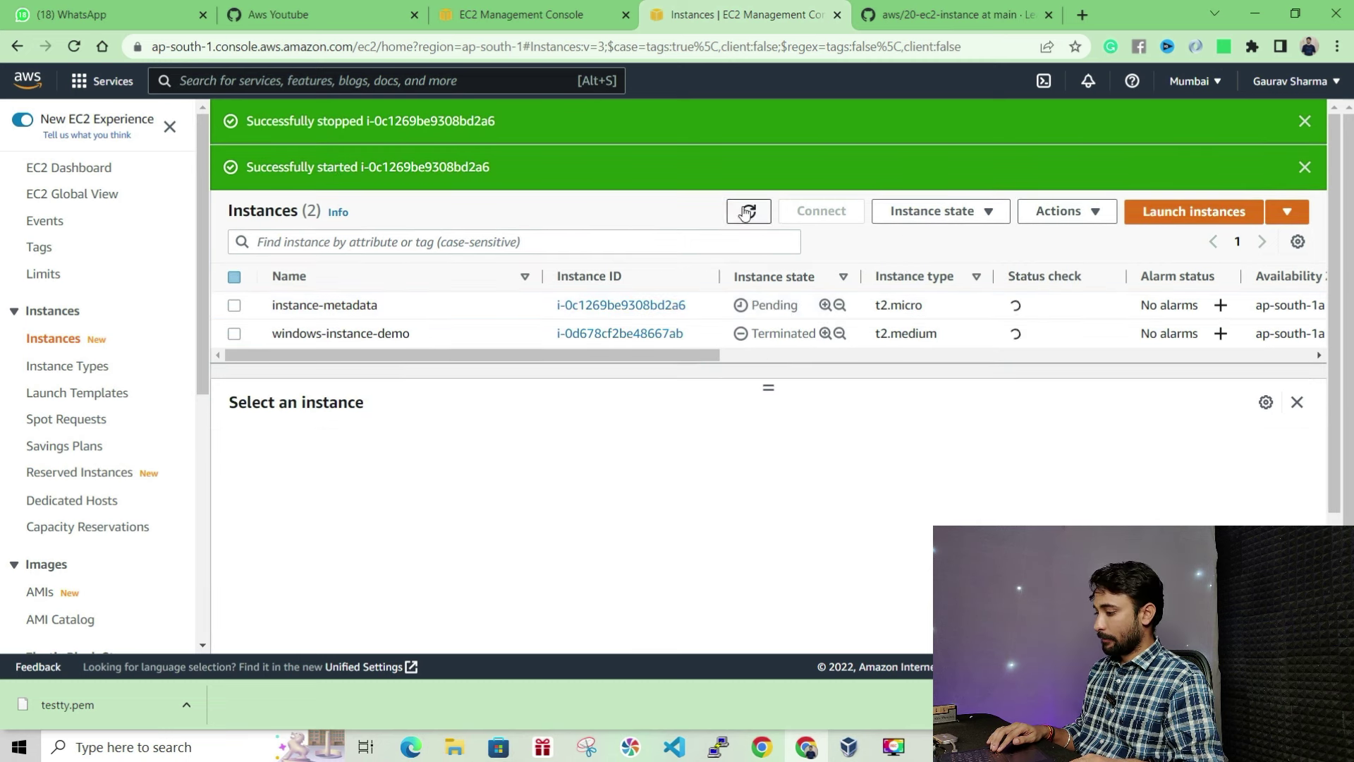
{"action": "left_click", "coordinate": [416, 314]}
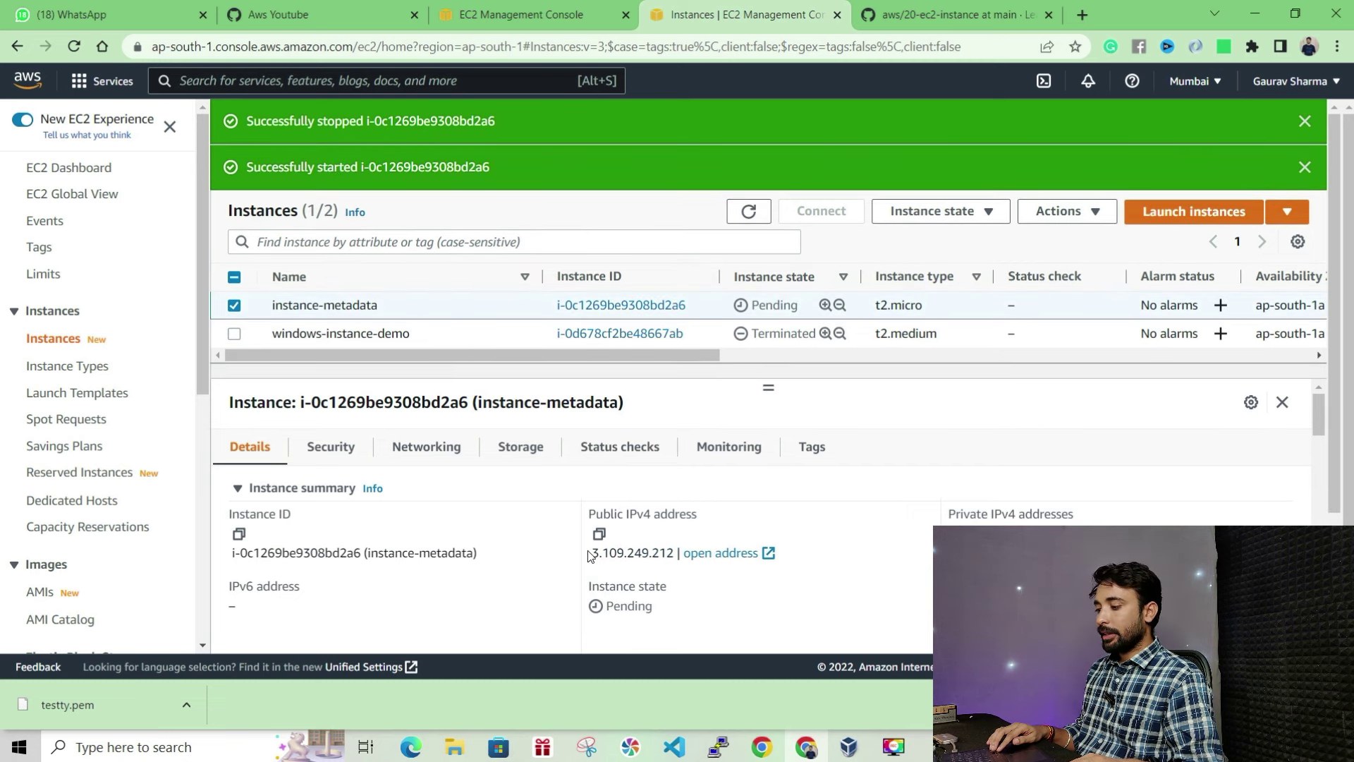
{"action": "left_click_drag", "start_coordinate": [588, 553], "coordinate": [675, 555]}
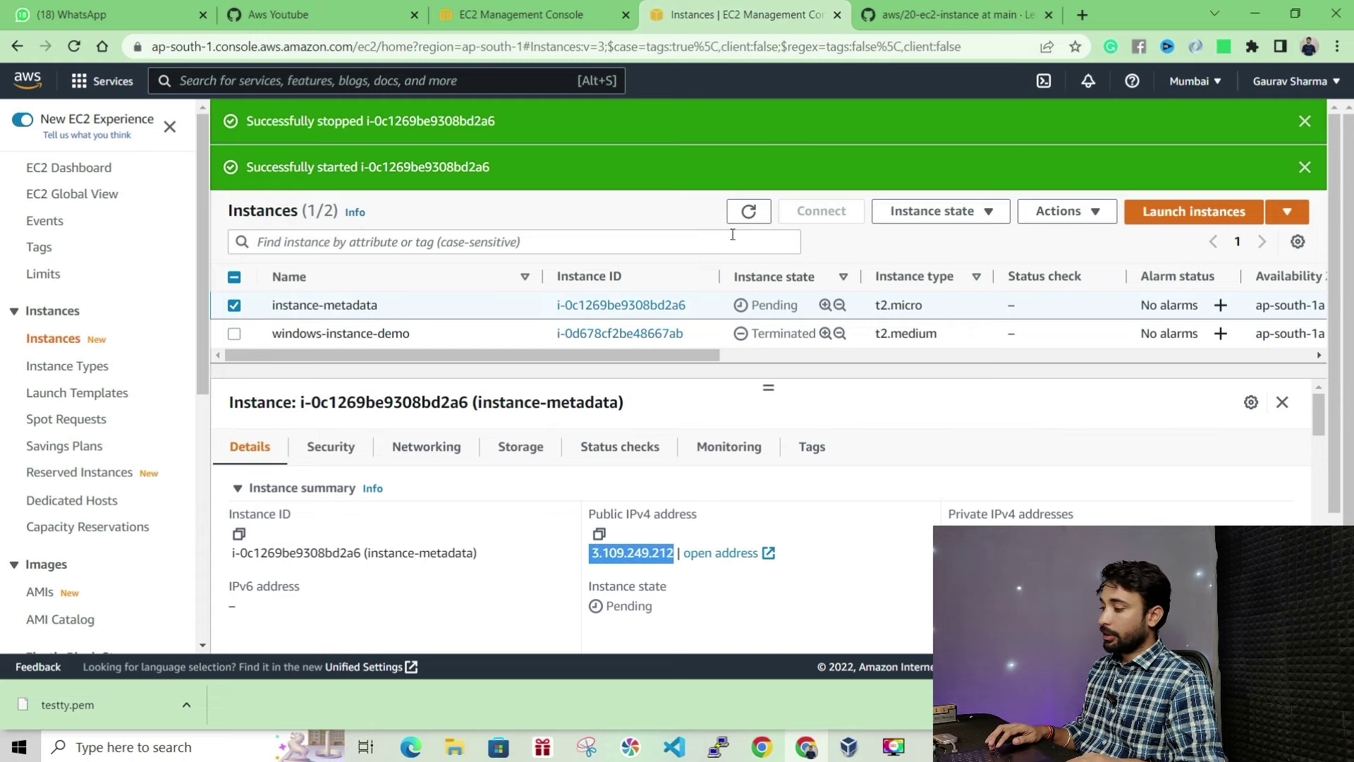
{"action": "left_click", "coordinate": [746, 212]}
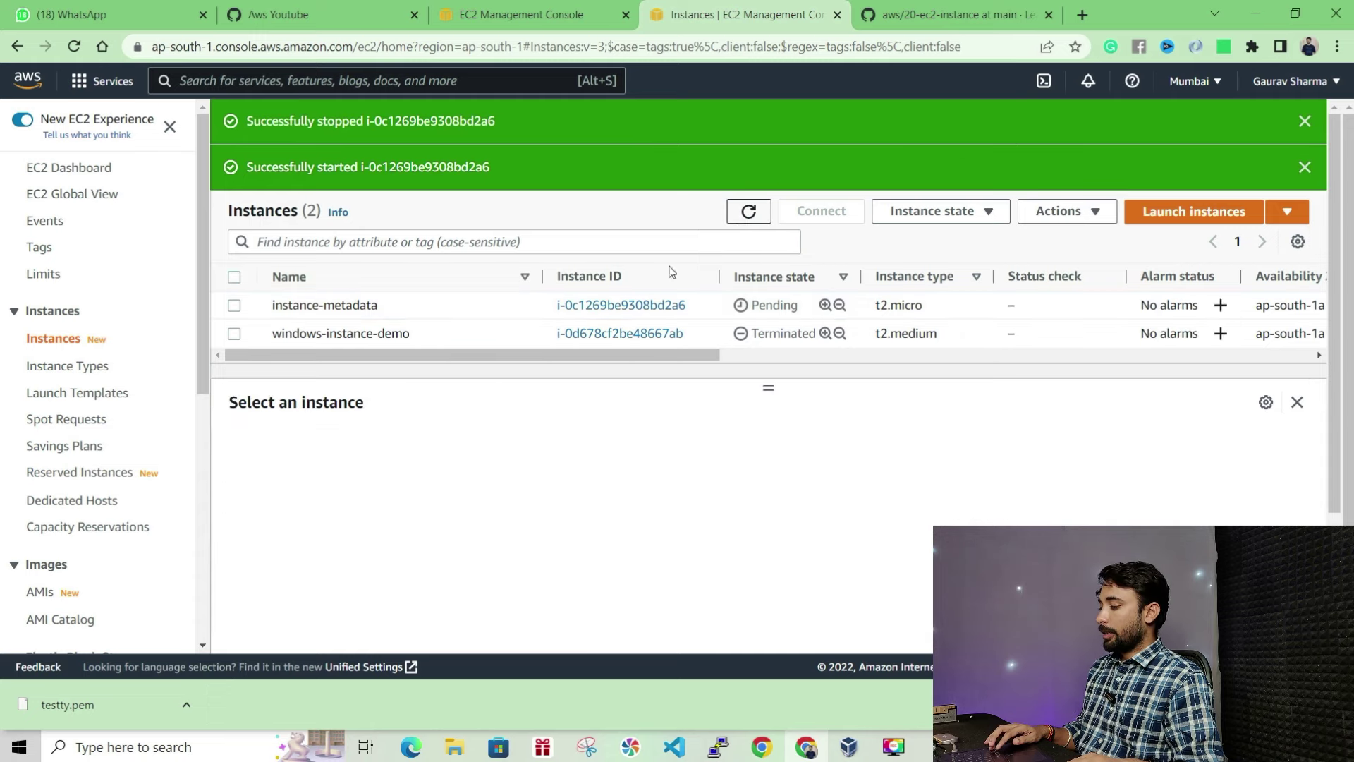
{"action": "left_click", "coordinate": [356, 305]}
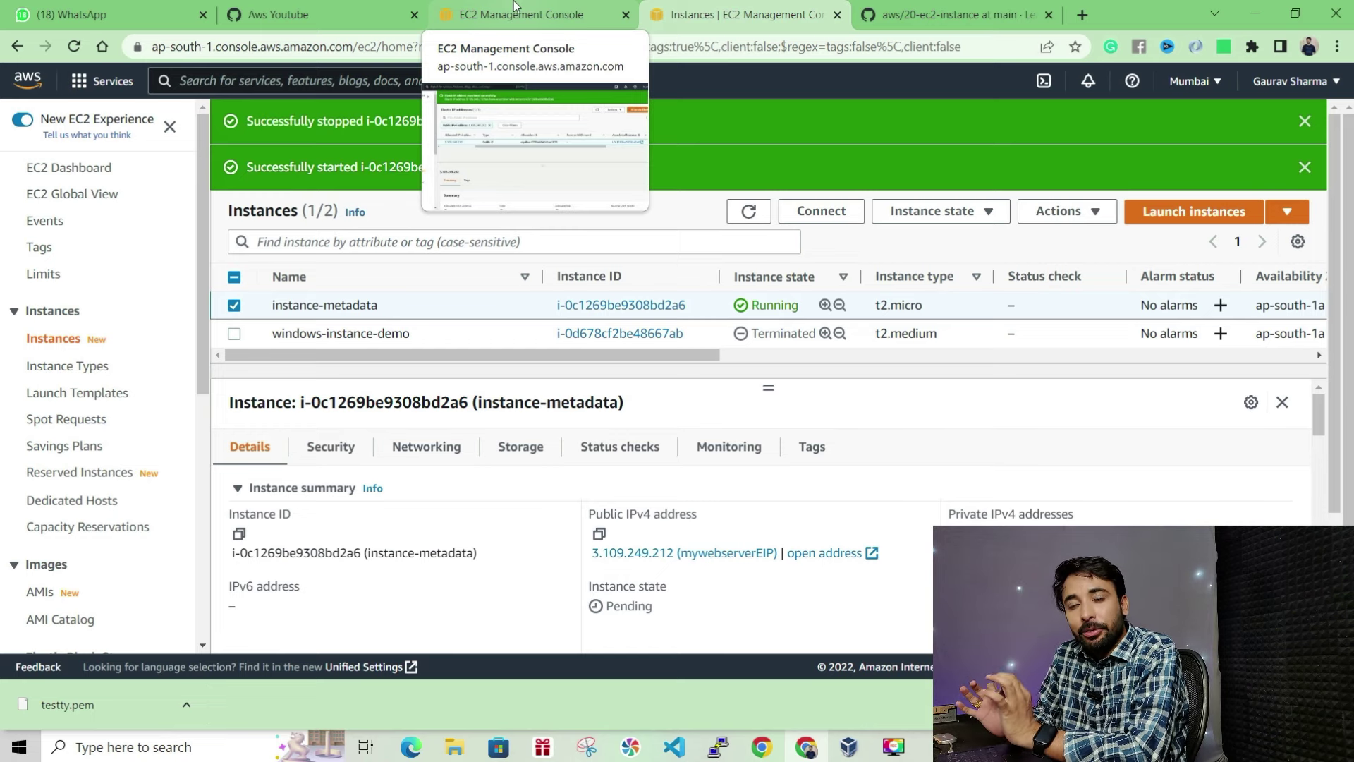
Open learning-ocean.com in a new browser tab, go to its Shell Script tutorial and select the page's address.
{"action": "left_click", "coordinate": [1089, 15]}
{"action": "type", "text": "learning-ocean"}
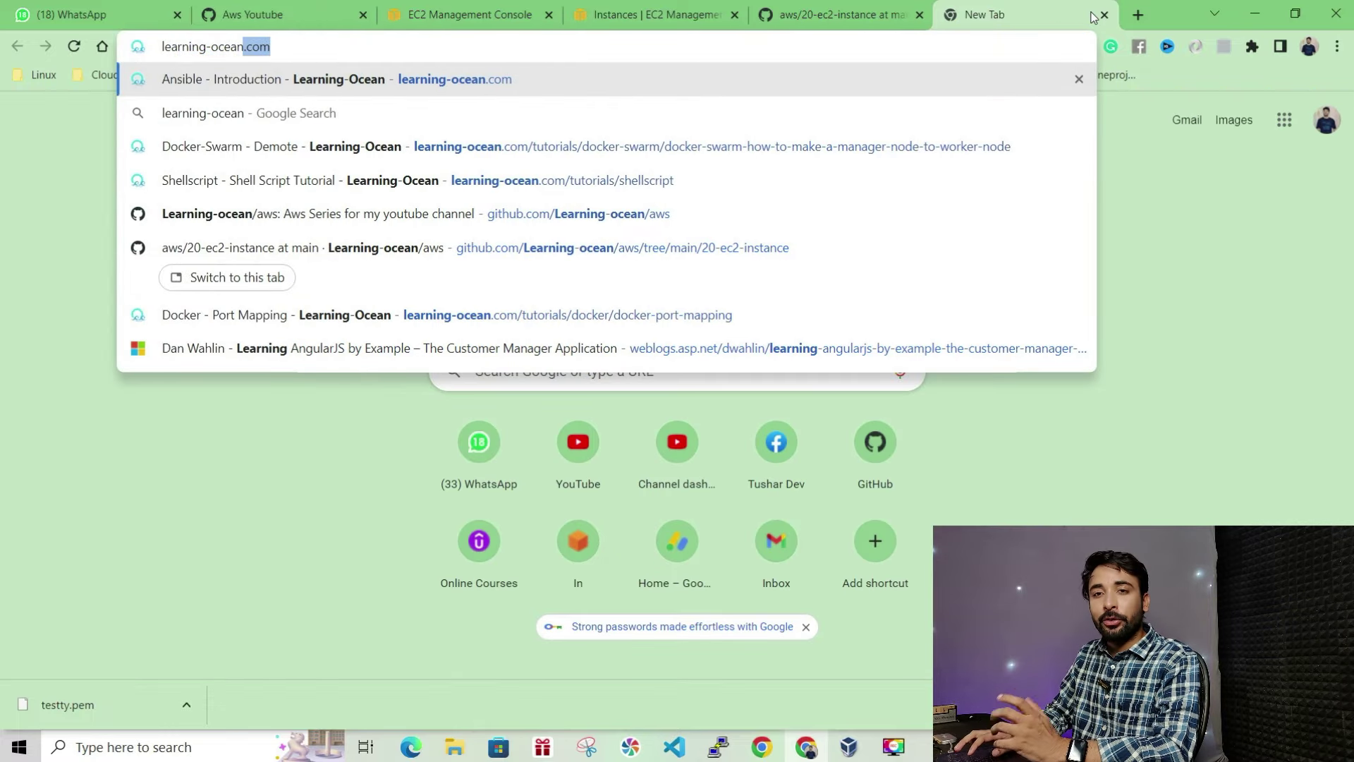
{"action": "key", "text": "Return"}
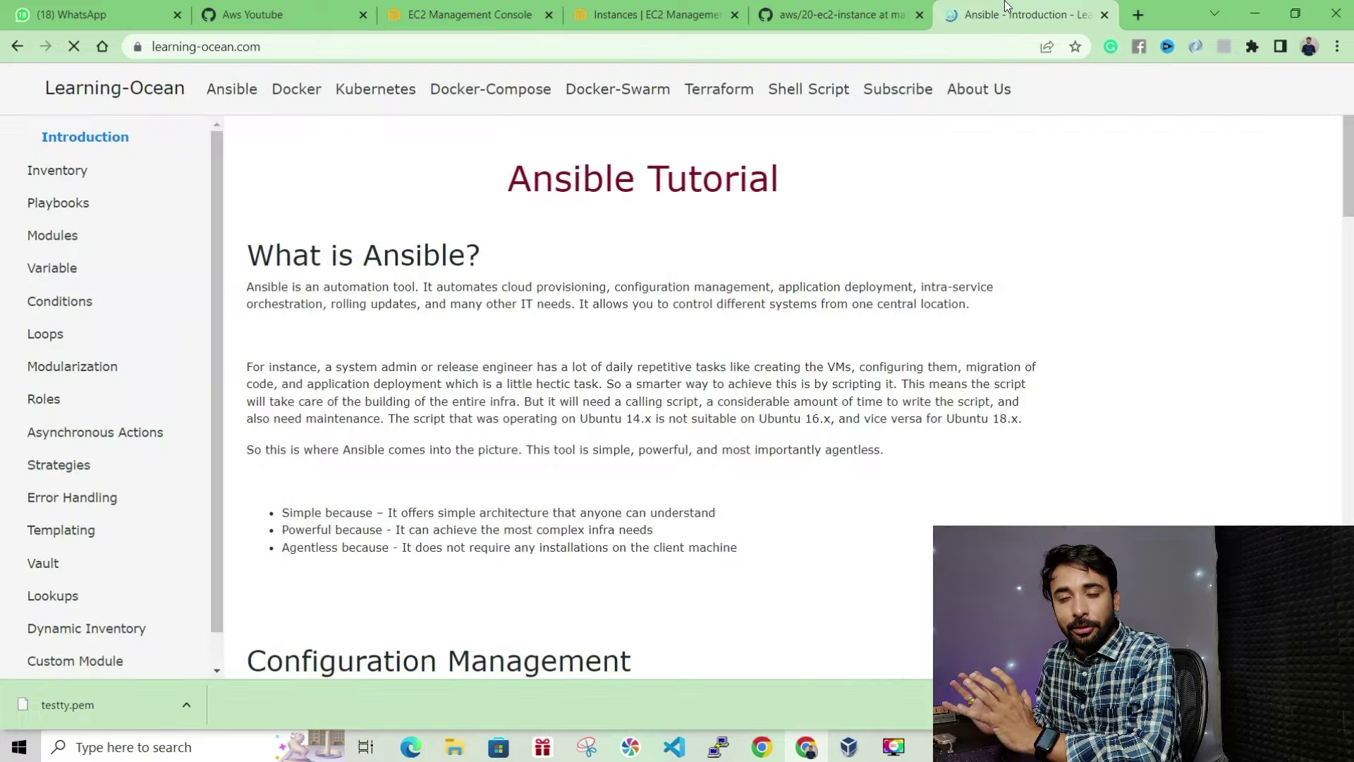
{"action": "left_click", "coordinate": [834, 106]}
{"action": "left_click", "coordinate": [127, 43]}
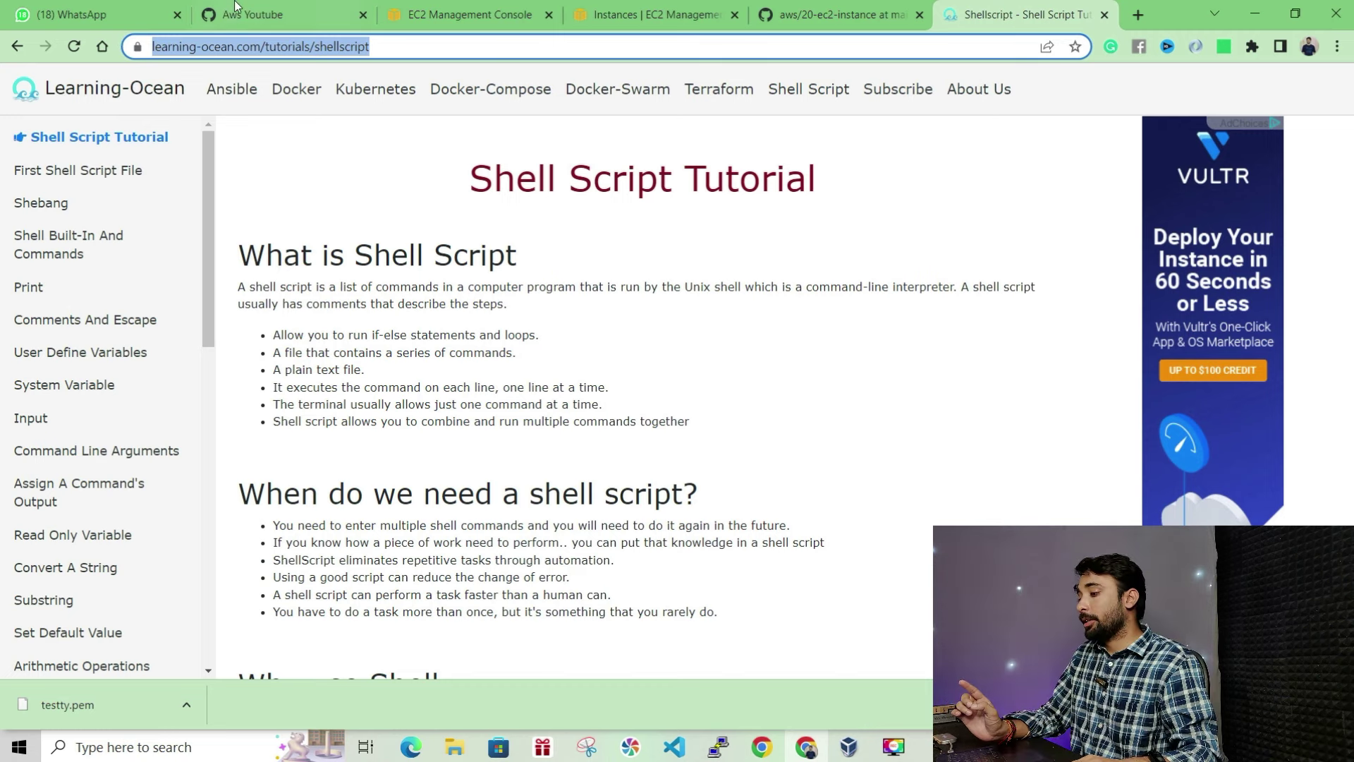
Return to the EC2 instances list and highlight the public IPv4 address associated with mywebserverEIP.
{"action": "left_click", "coordinate": [466, 14]}
{"action": "left_click", "coordinate": [600, 19]}
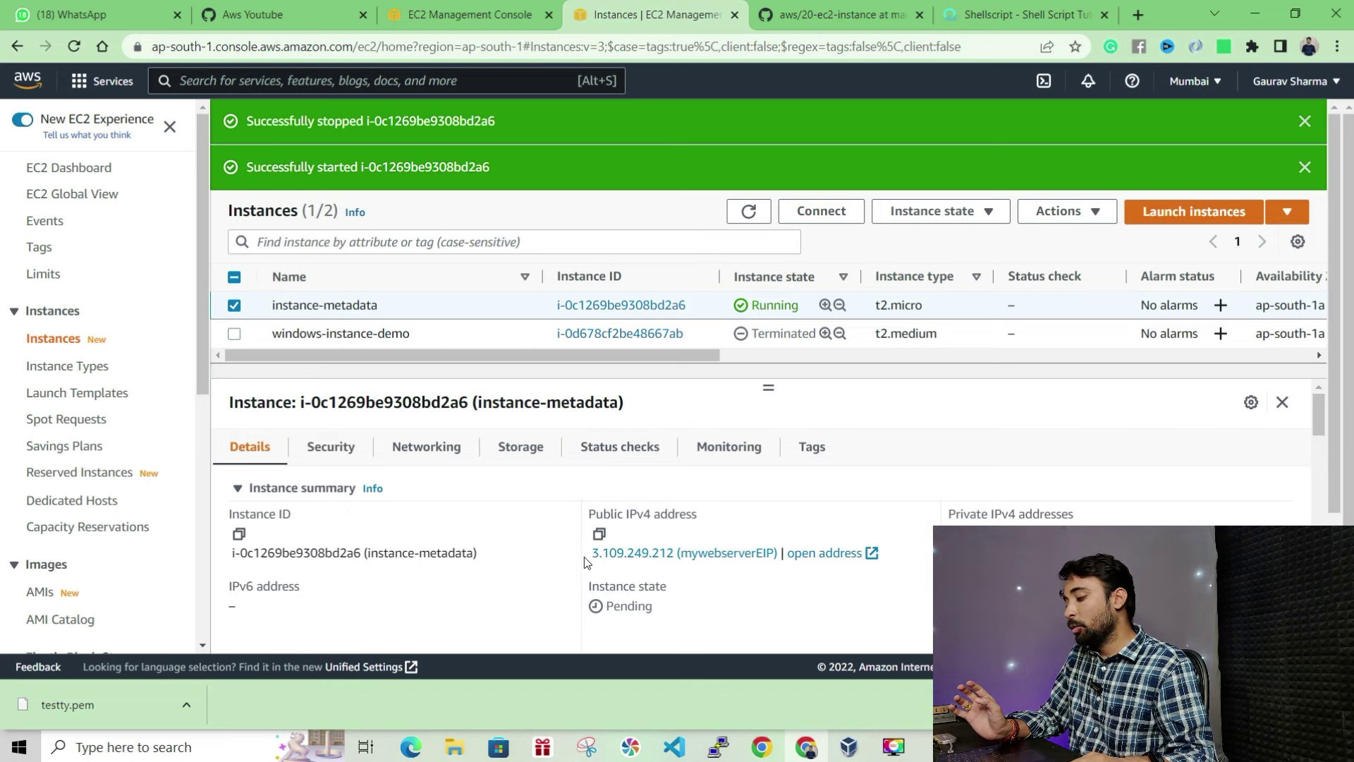
{"action": "left_click_drag", "start_coordinate": [588, 554], "coordinate": [672, 557]}
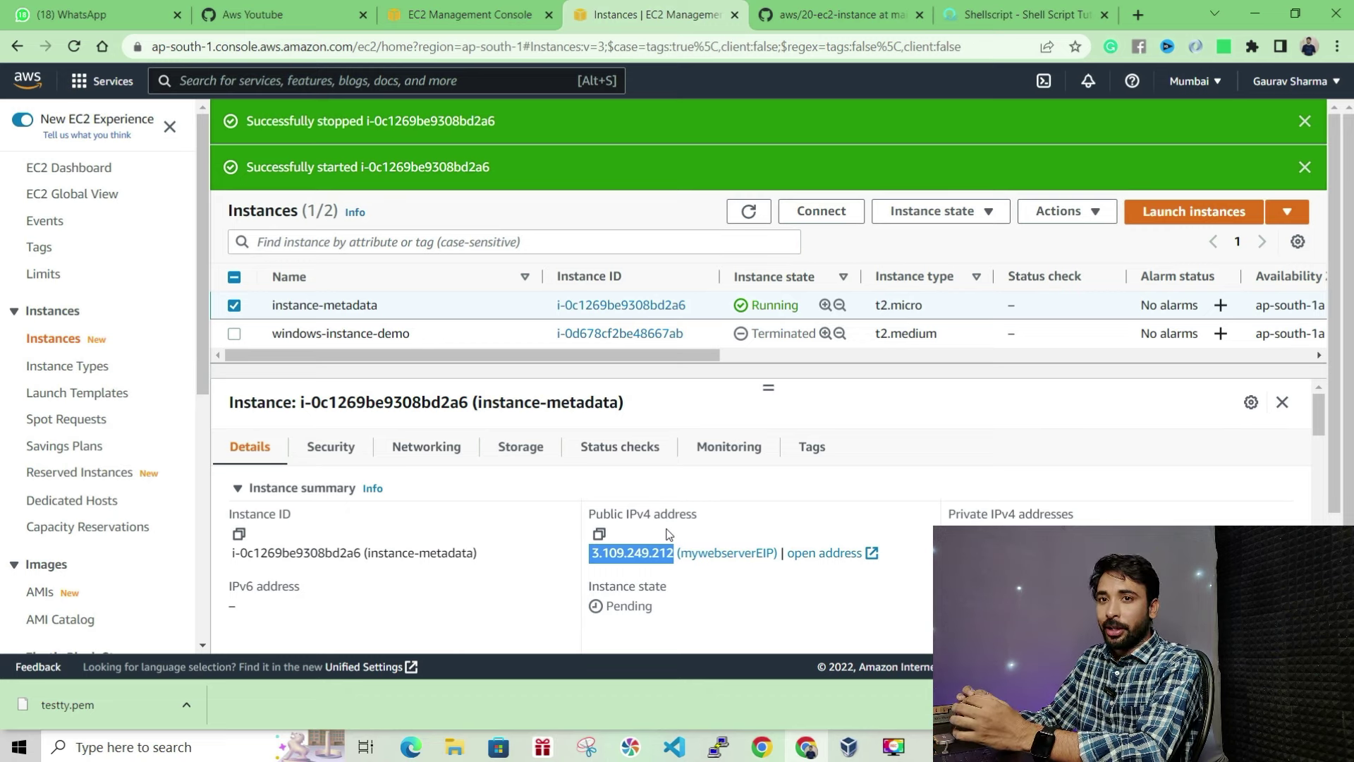
{"action": "left_click", "coordinate": [628, 520]}
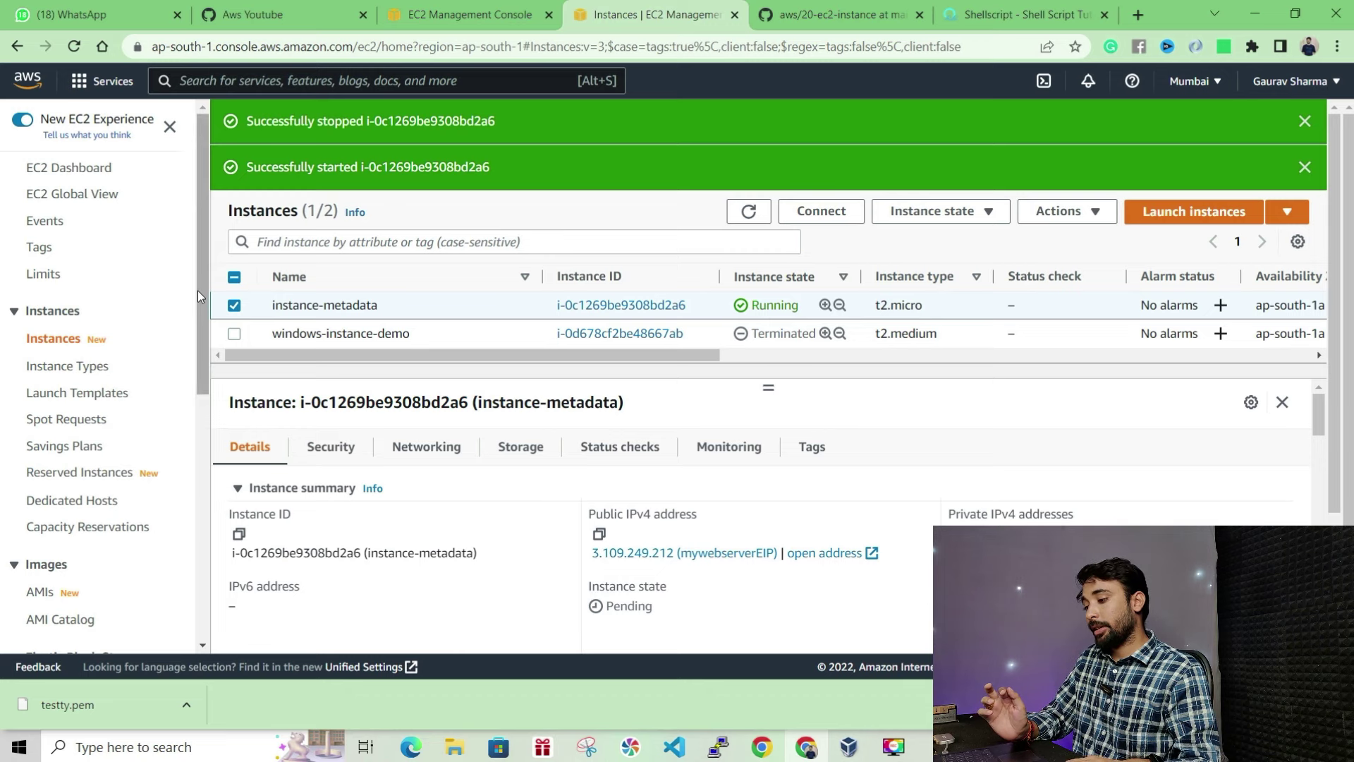
Open the Elastic IPs list and compare the mywebserverEIP entry with the association details in the other console tab.
{"action": "scroll", "coordinate": [196, 293], "scroll_direction": "down", "scroll_amount": 7}
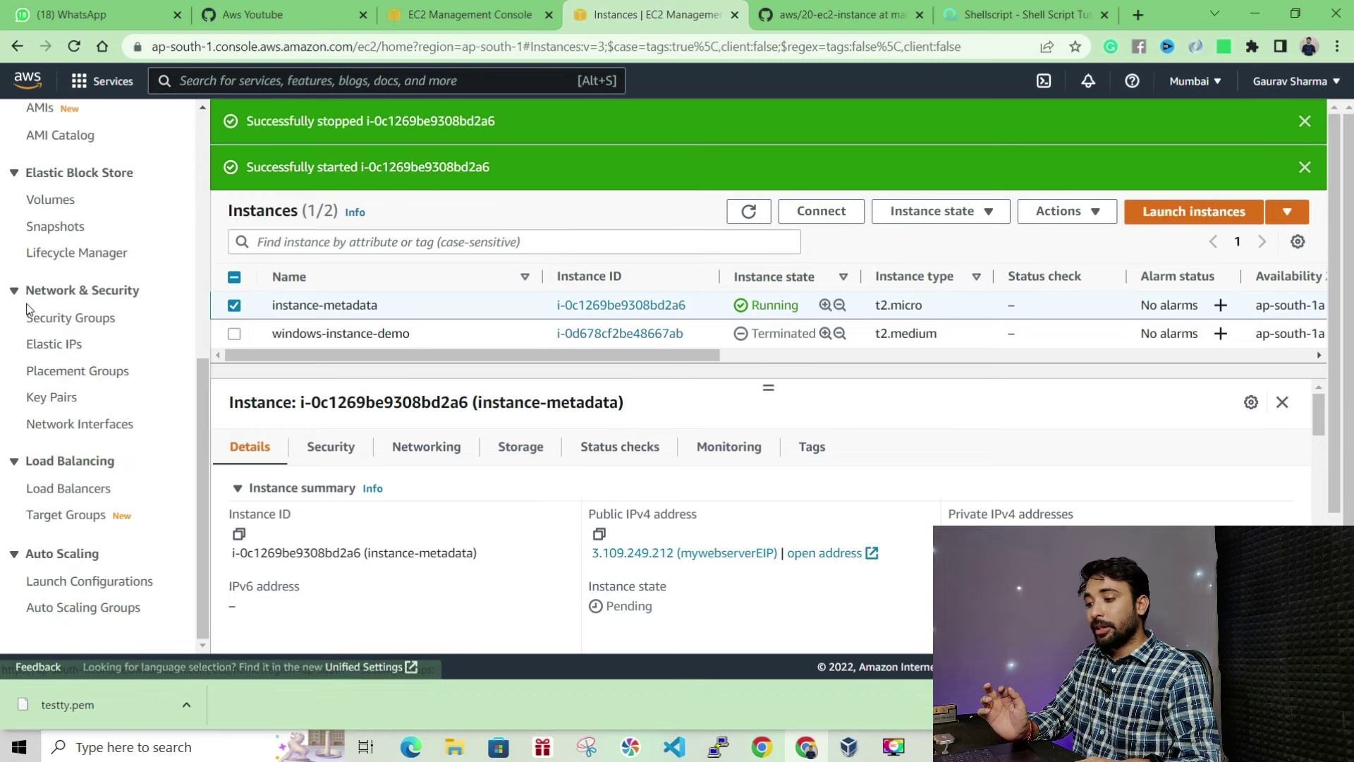
{"action": "left_click", "coordinate": [44, 347]}
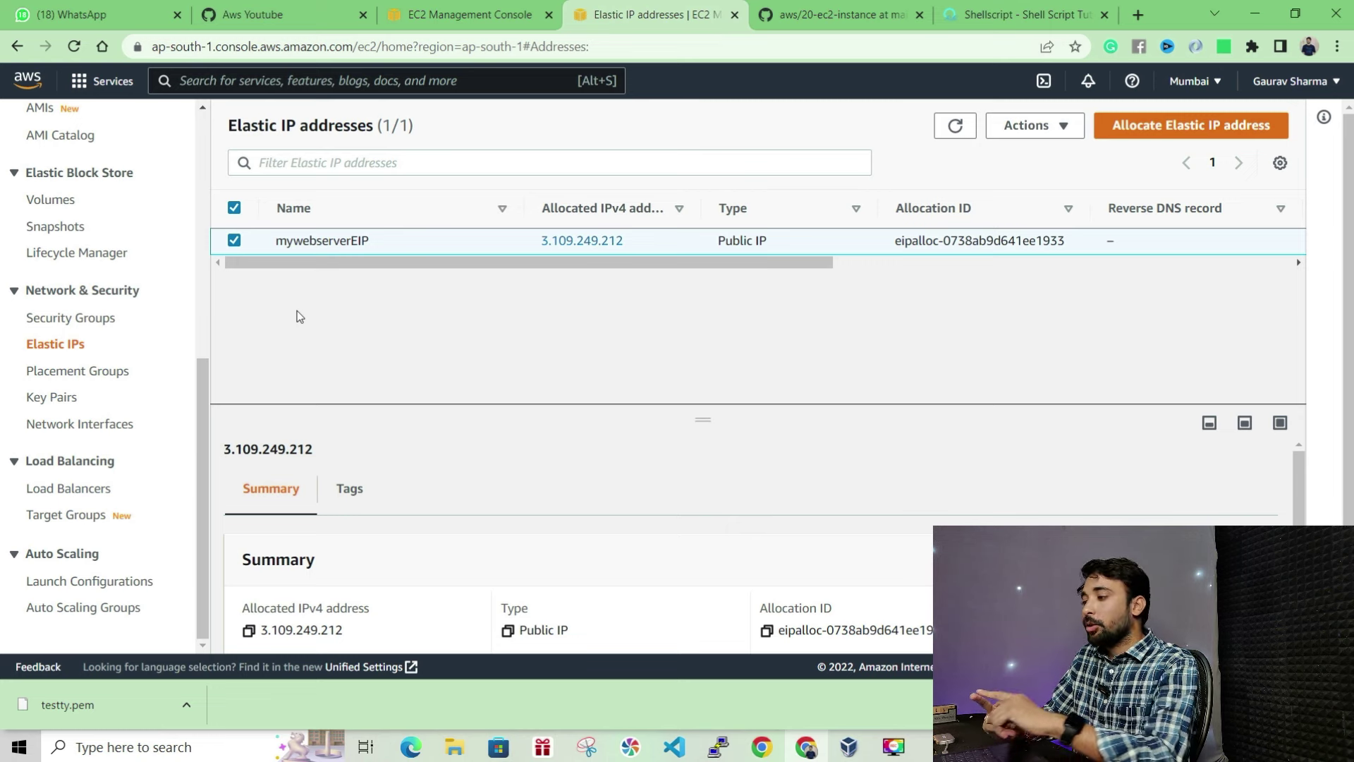
{"action": "key", "text": "ctrl+shift+Tab"}
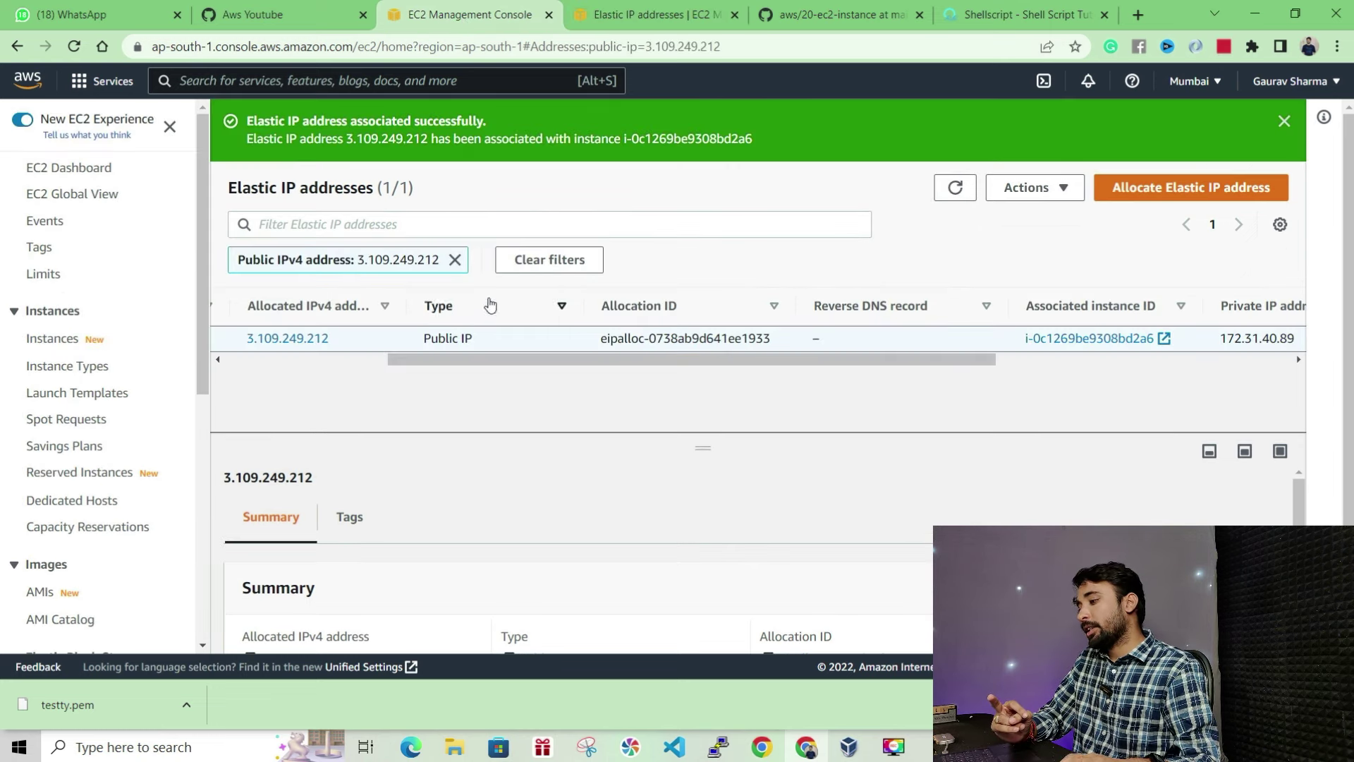
{"action": "left_click", "coordinate": [656, 14]}
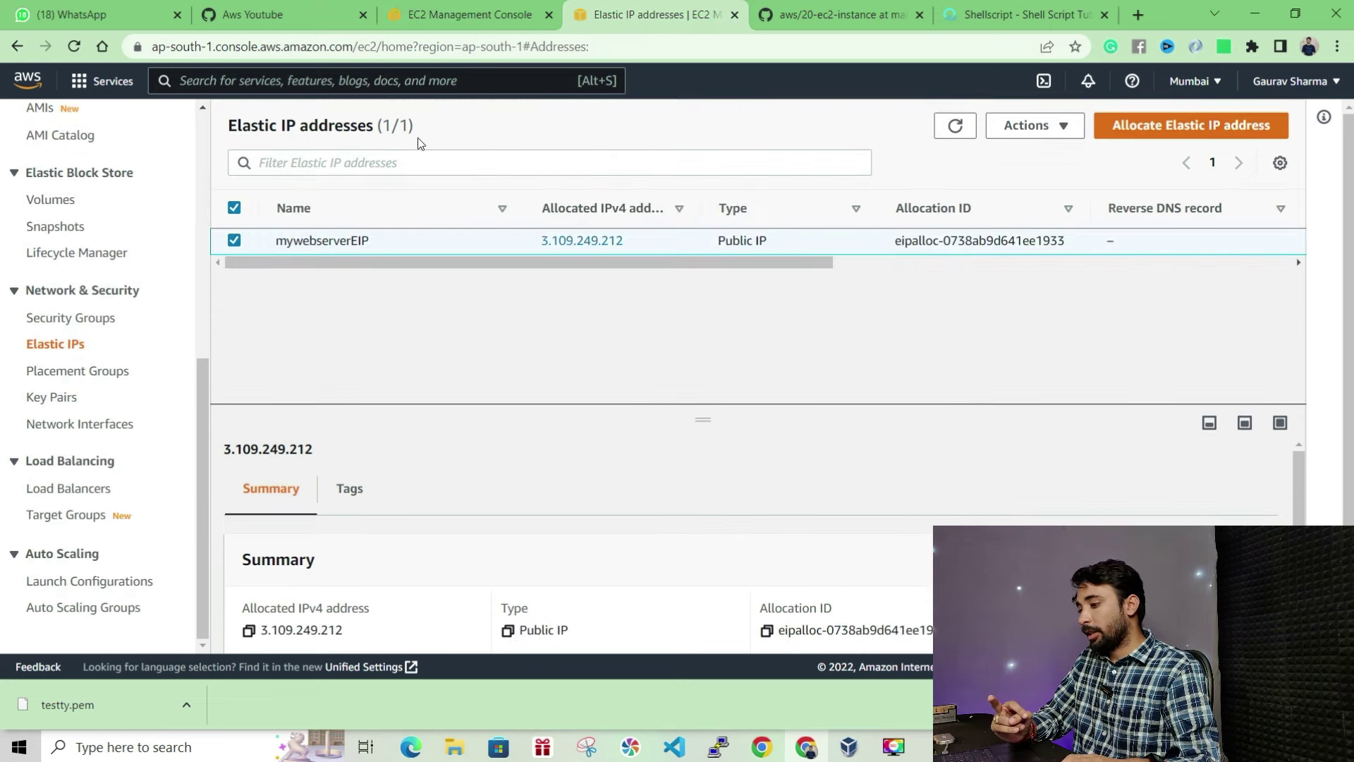
Go back to the instances list and highlight the public IPv4 address of instance-metadata.
{"action": "scroll", "coordinate": [58, 230], "scroll_direction": "up", "scroll_amount": 5}
{"action": "left_click", "coordinate": [42, 218]}
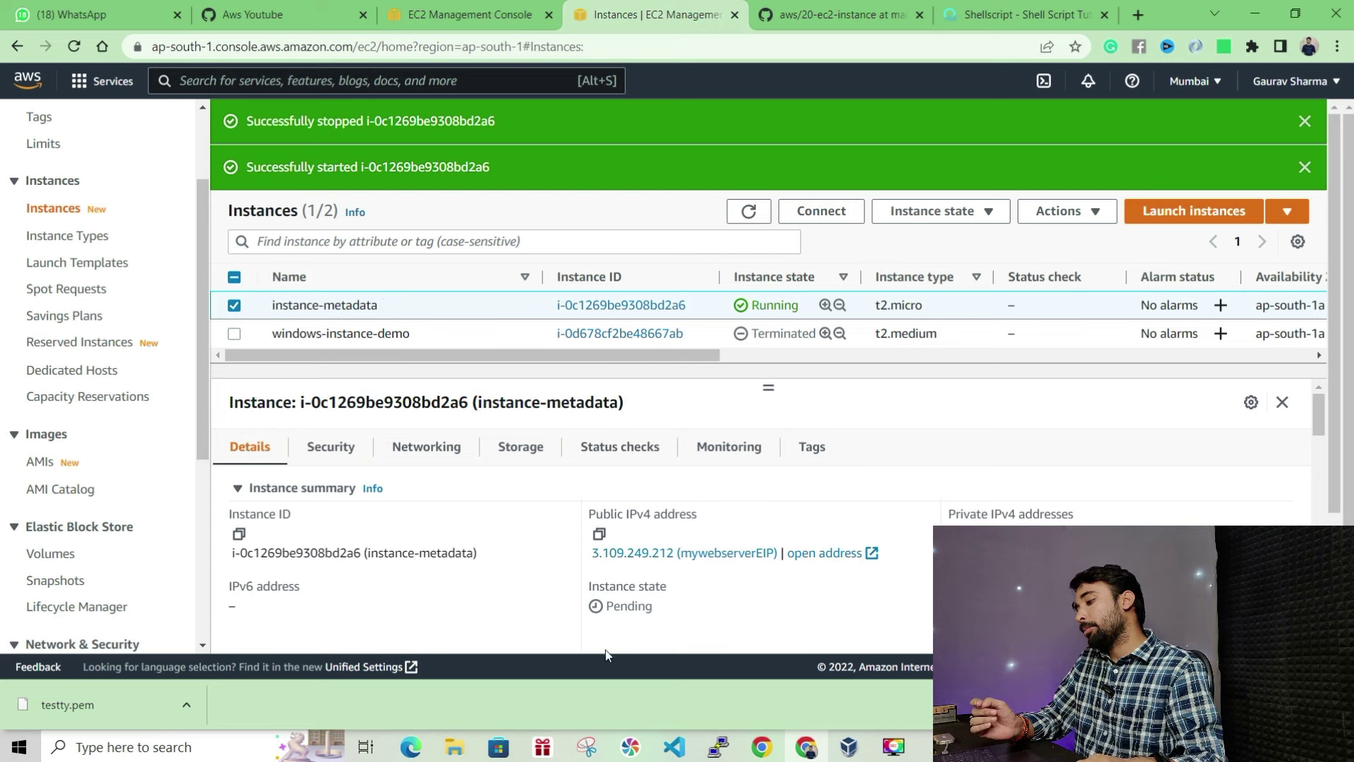
{"action": "left_click_drag", "start_coordinate": [591, 556], "coordinate": [662, 559]}
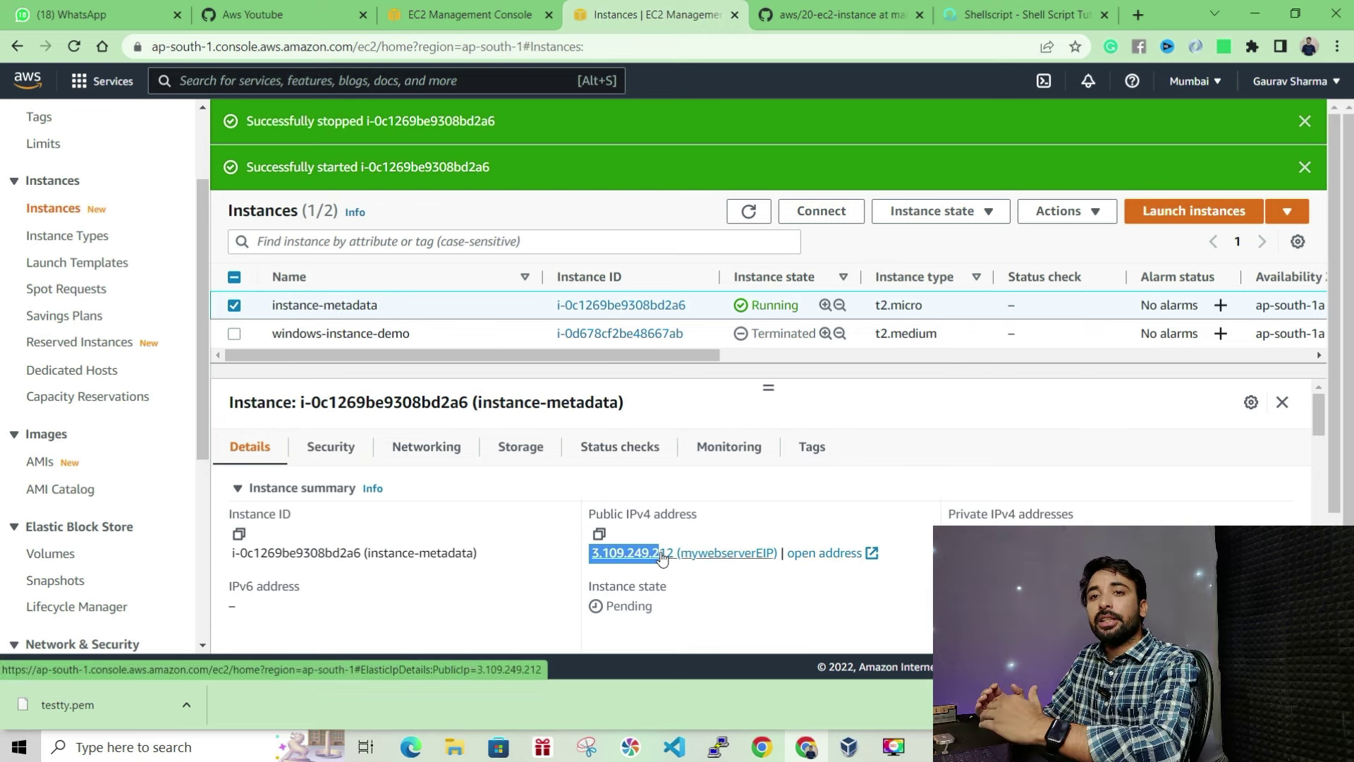